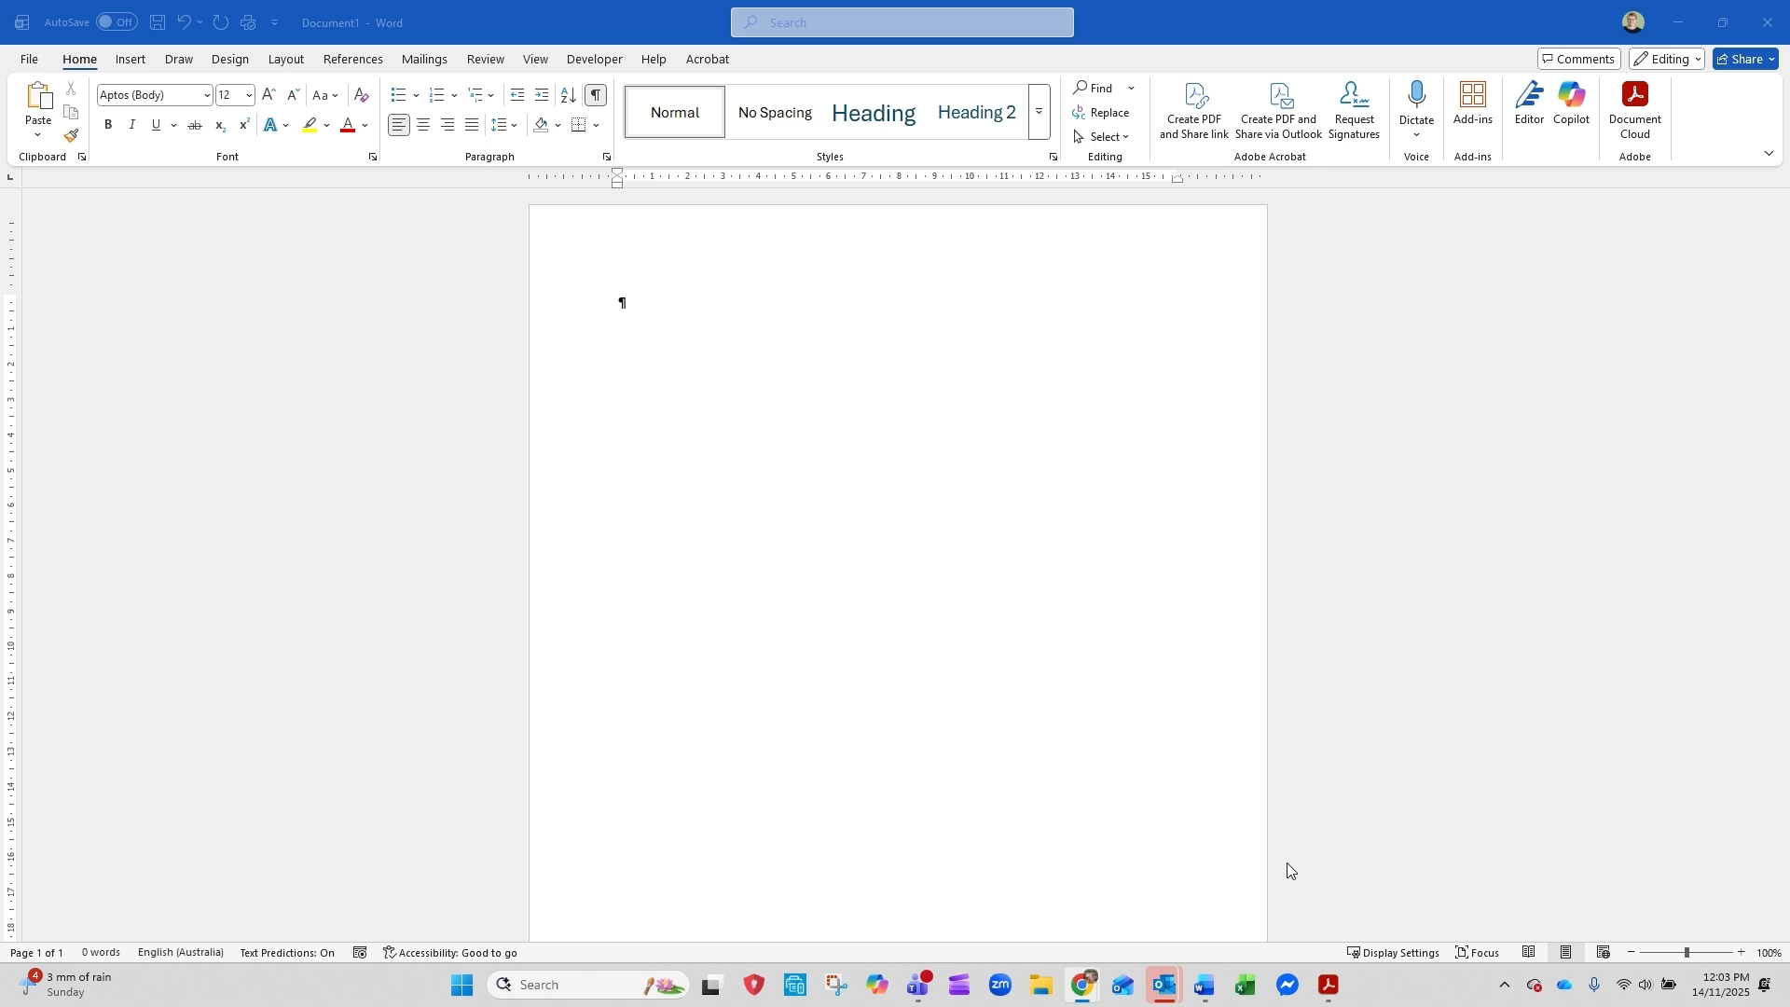
scroll(858, 417, down, 2)
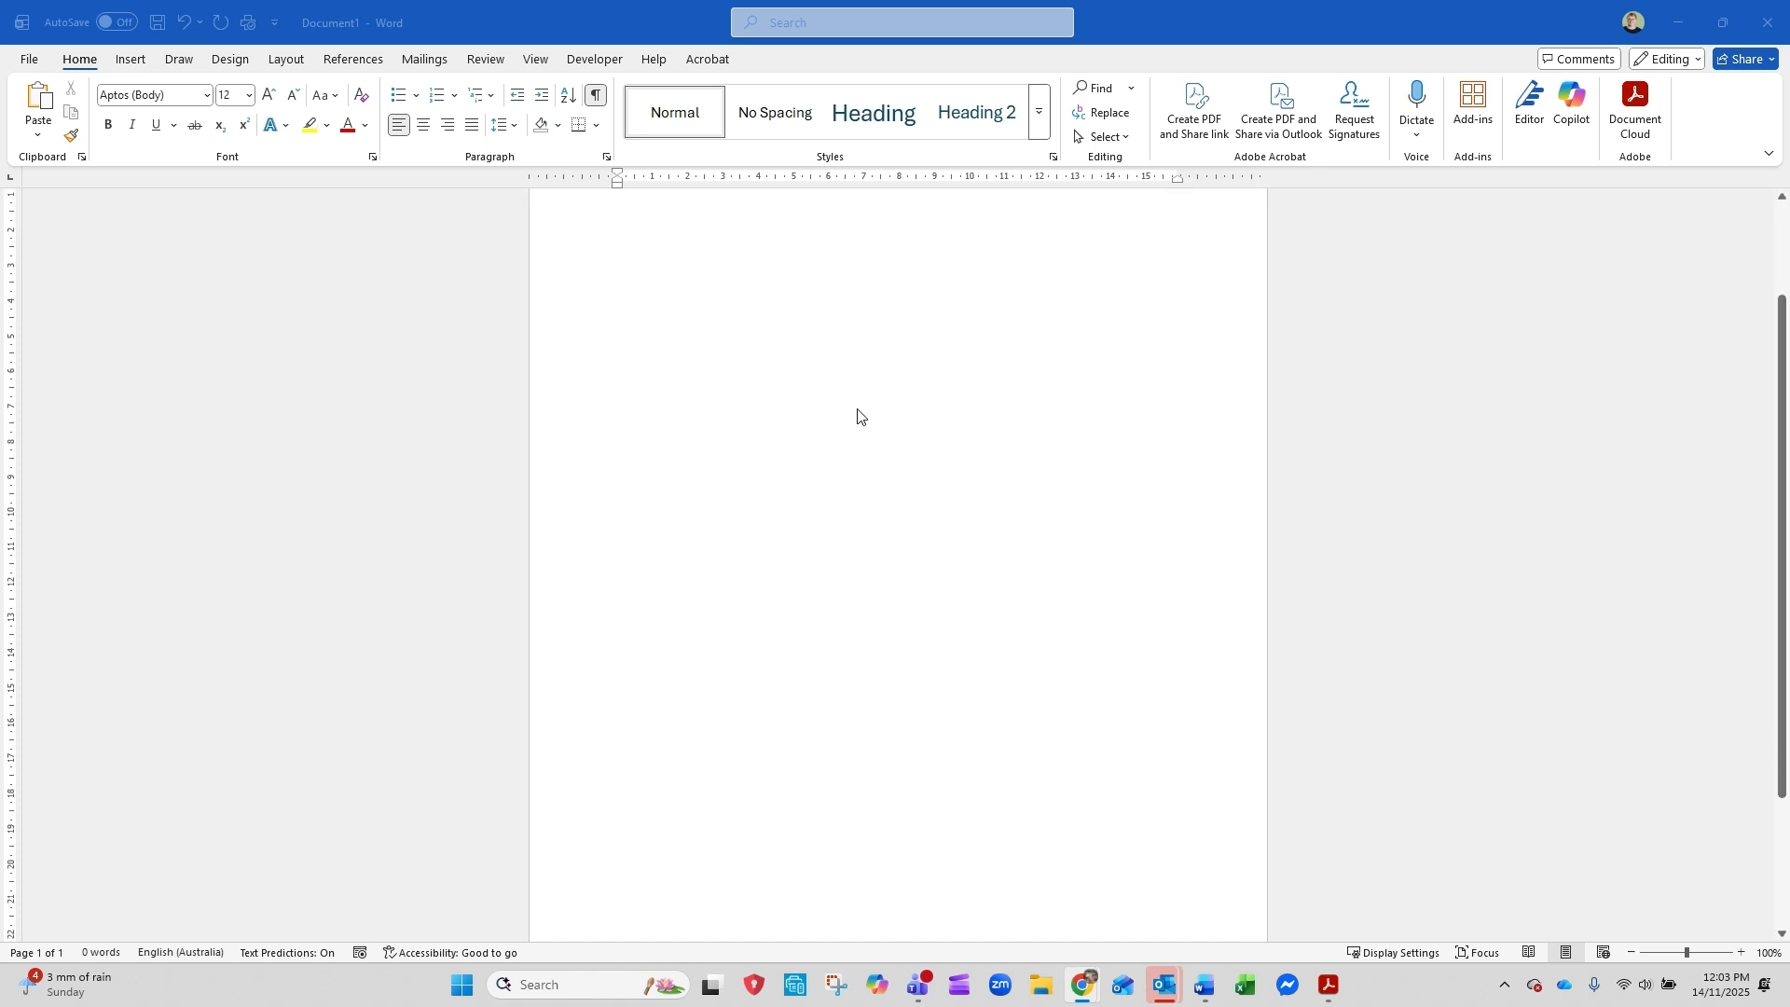
scroll(857, 416, up, 2)
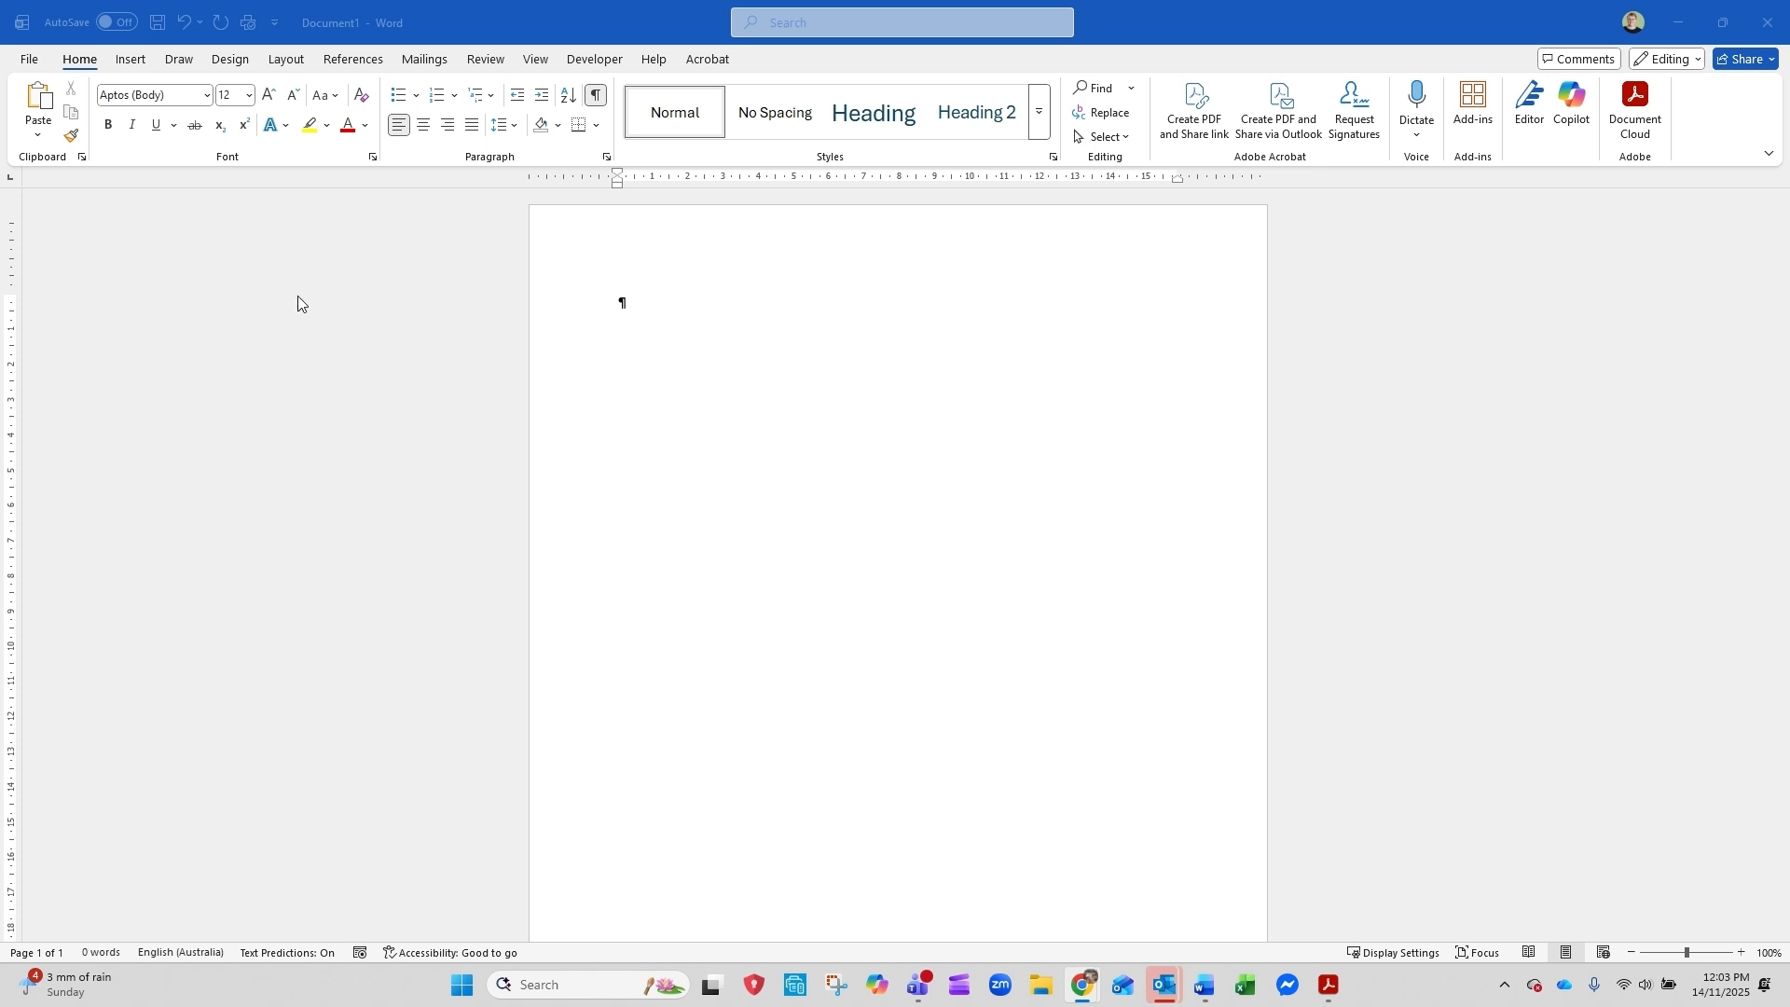
Insert default Lorem Ipsum placeholder paragraphs into the blank document with =lorem()
click(644, 307)
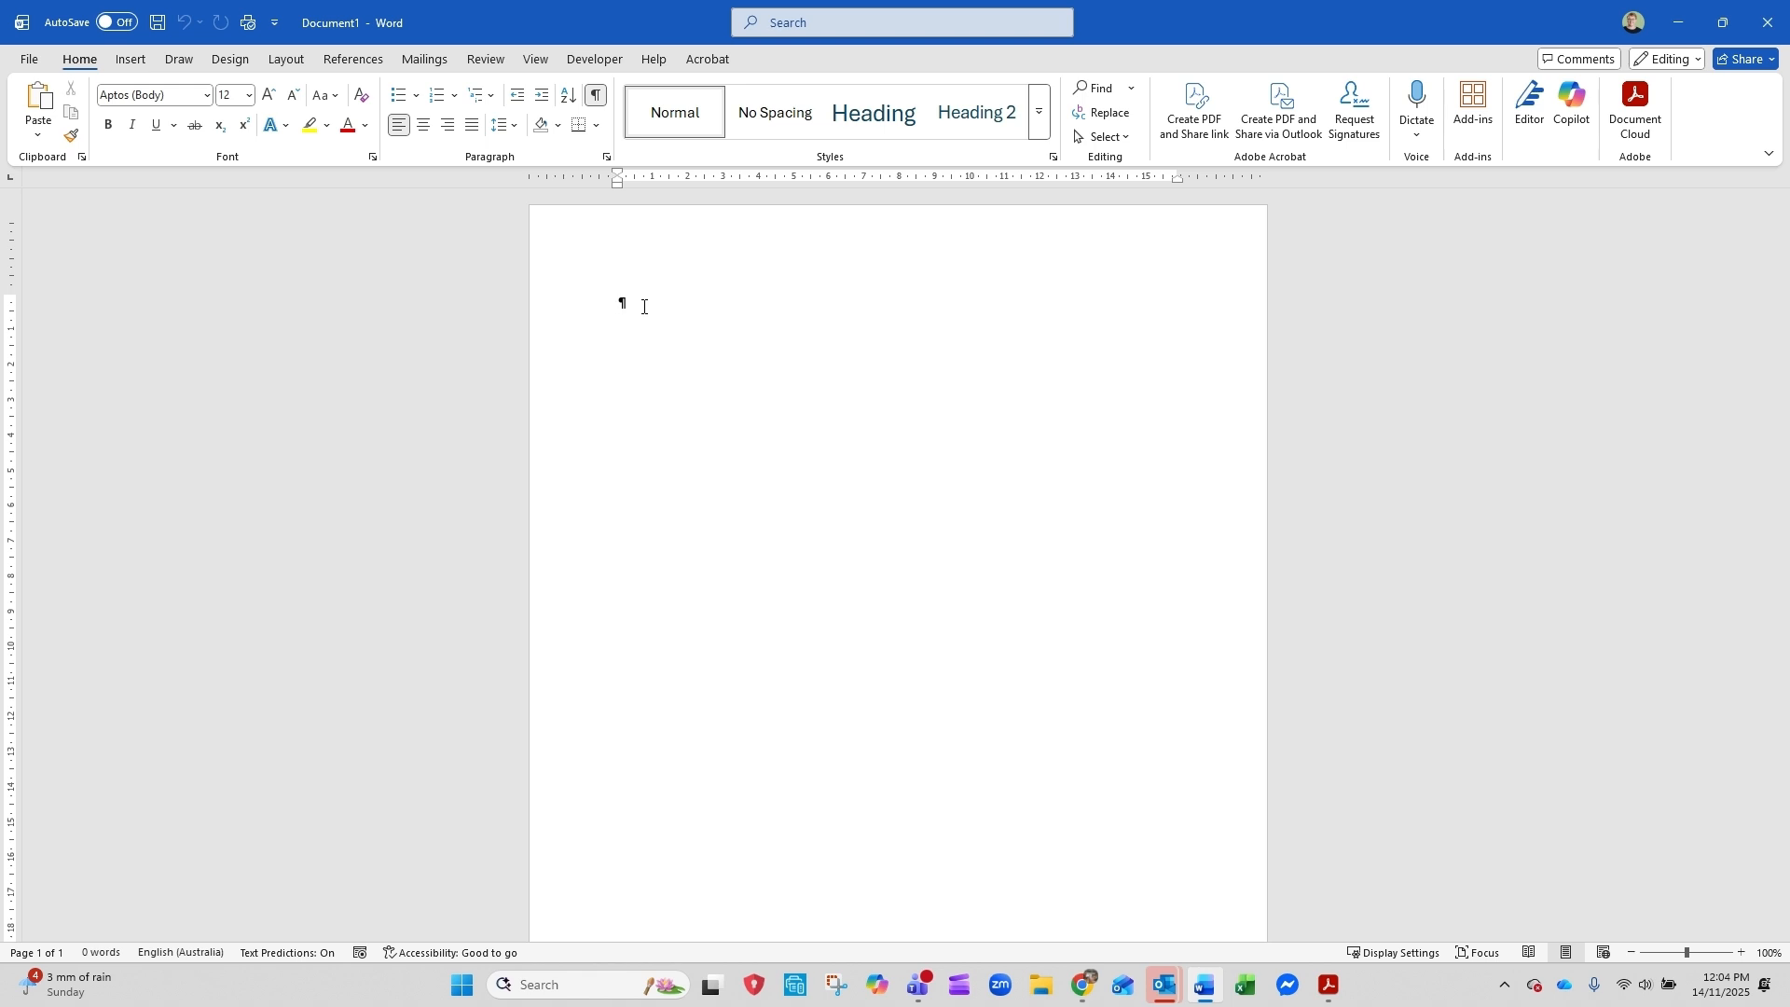
text(=)
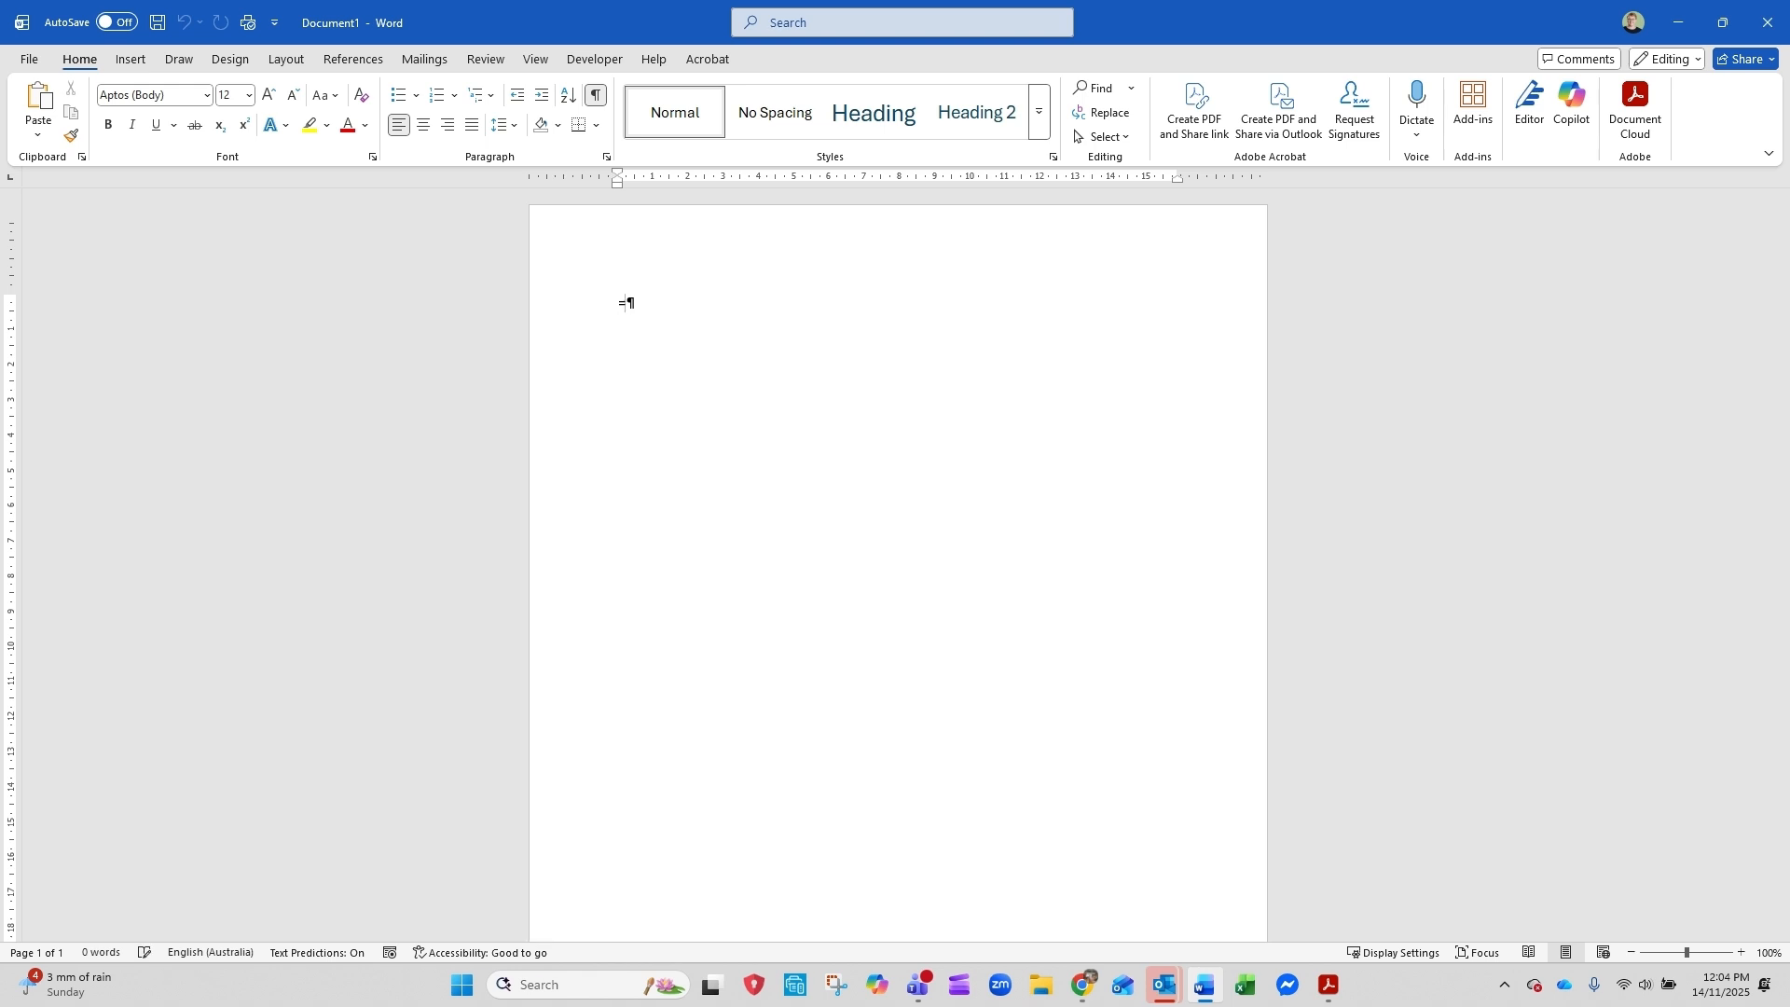
text(lorem)
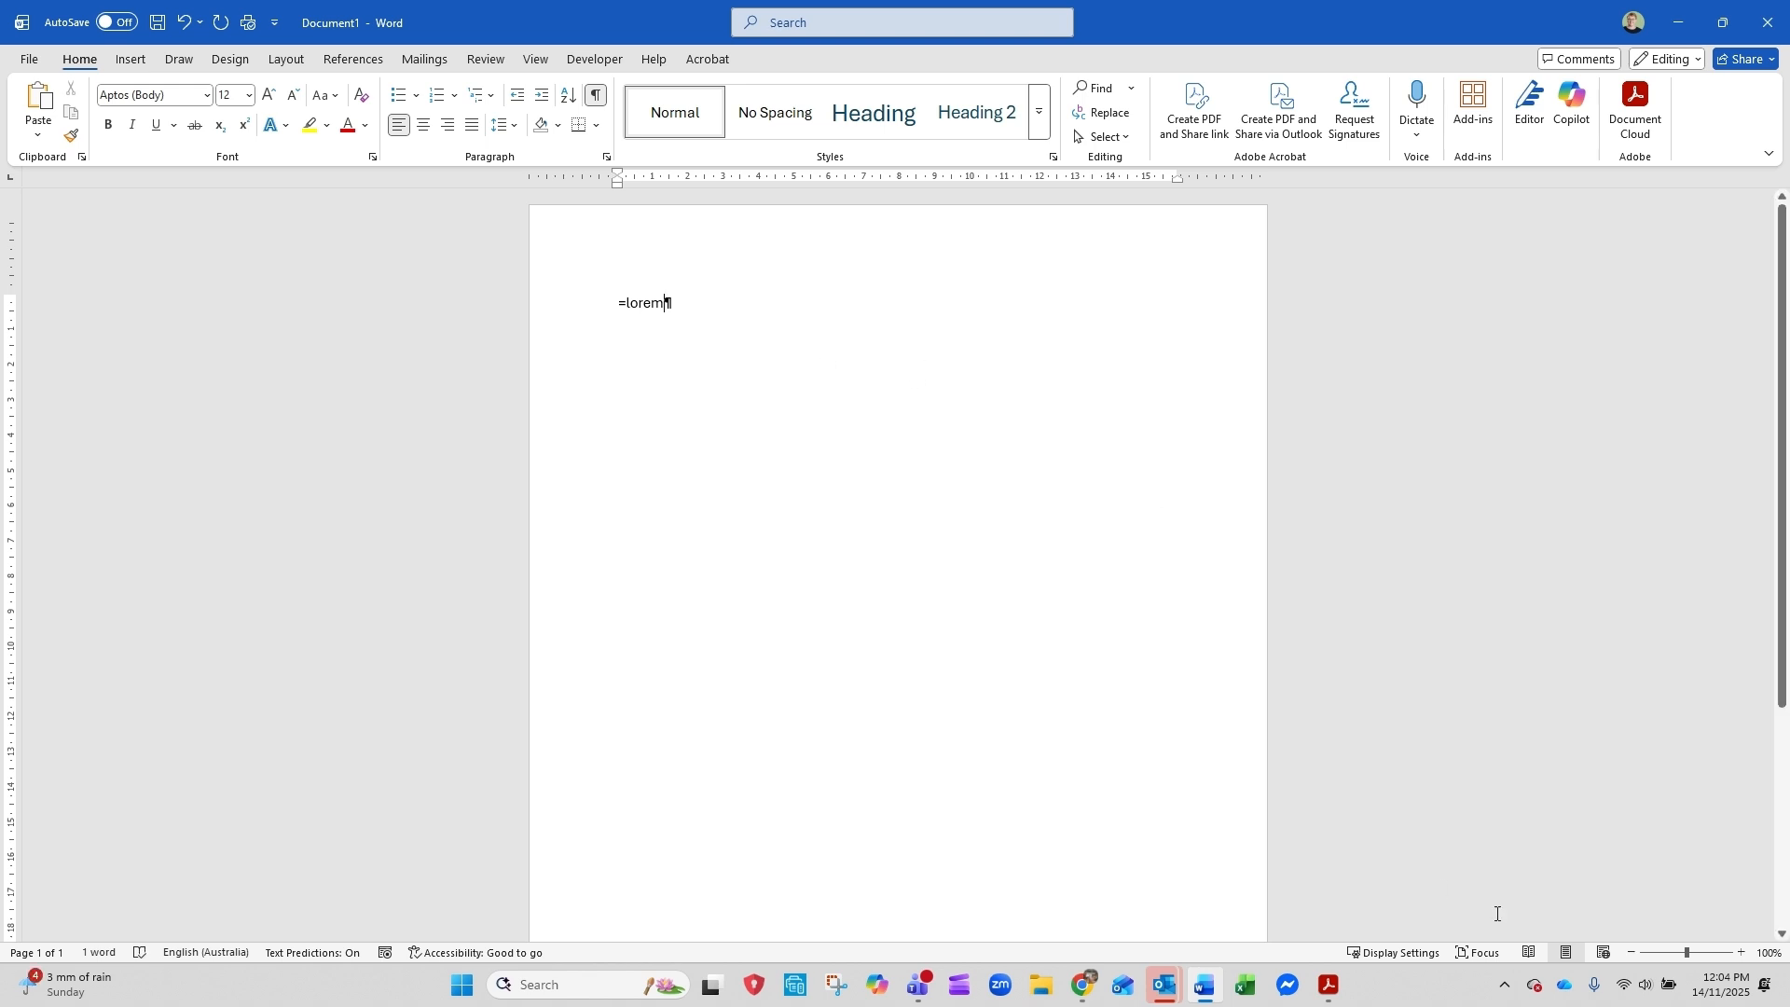
click(1701, 953)
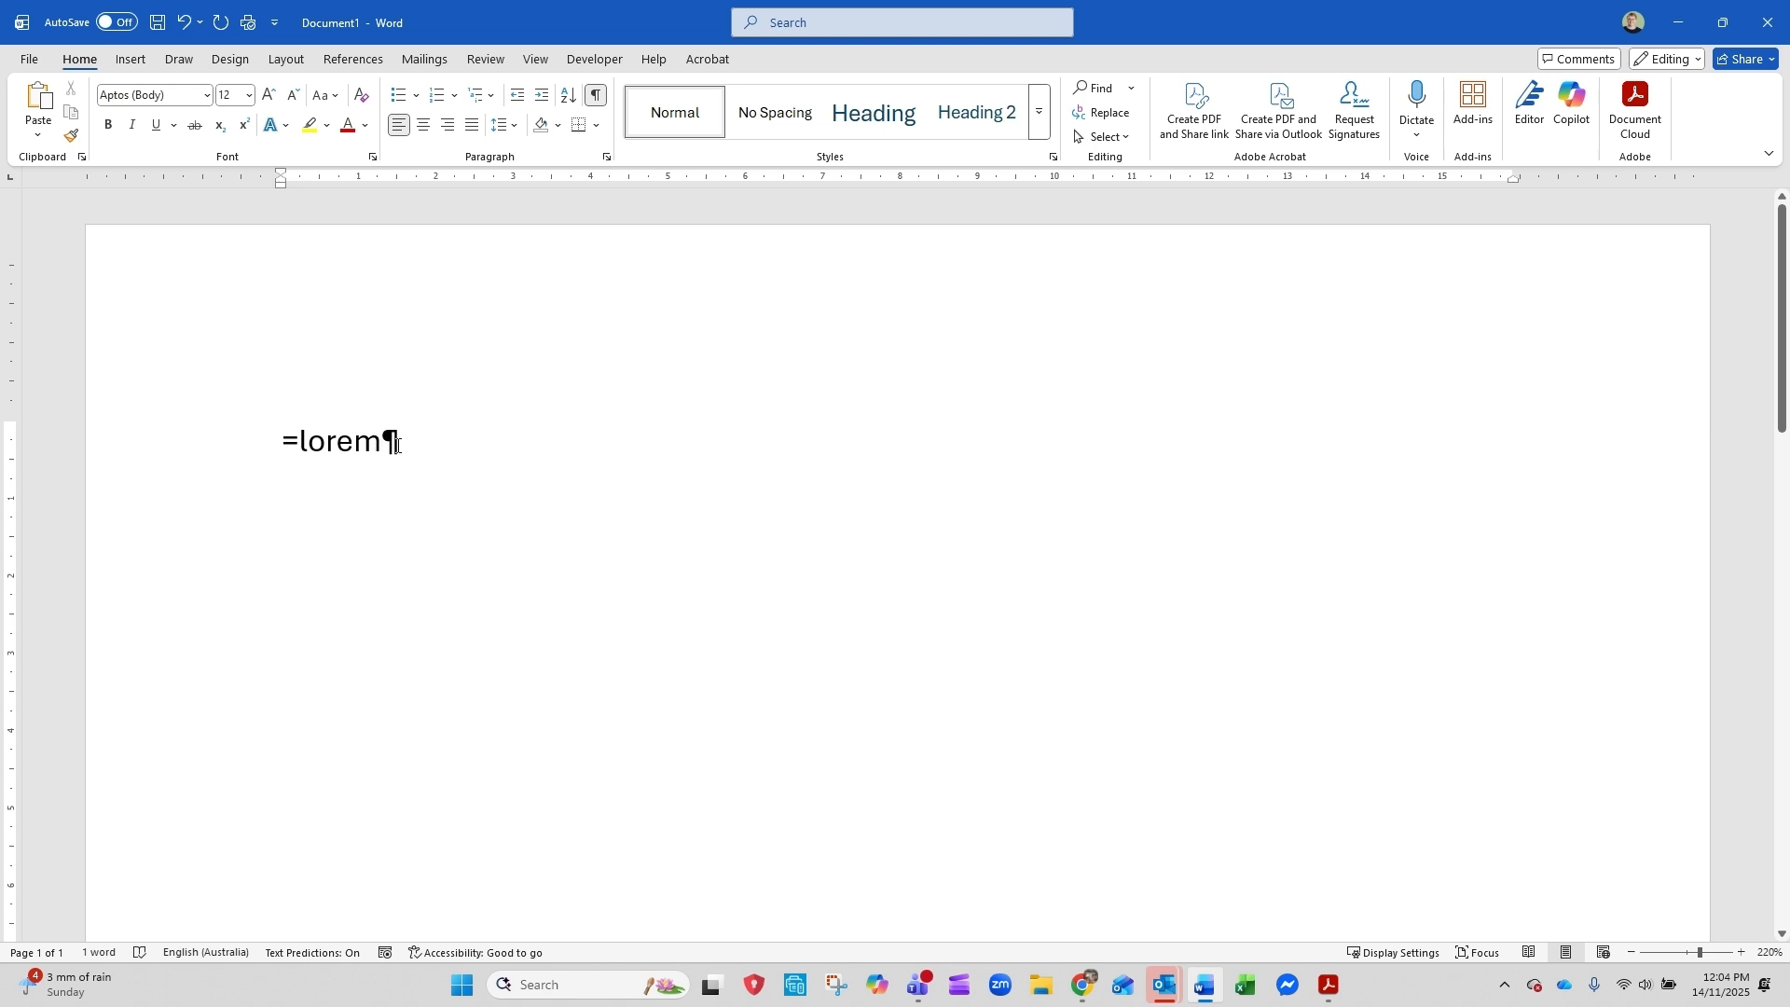
text(()
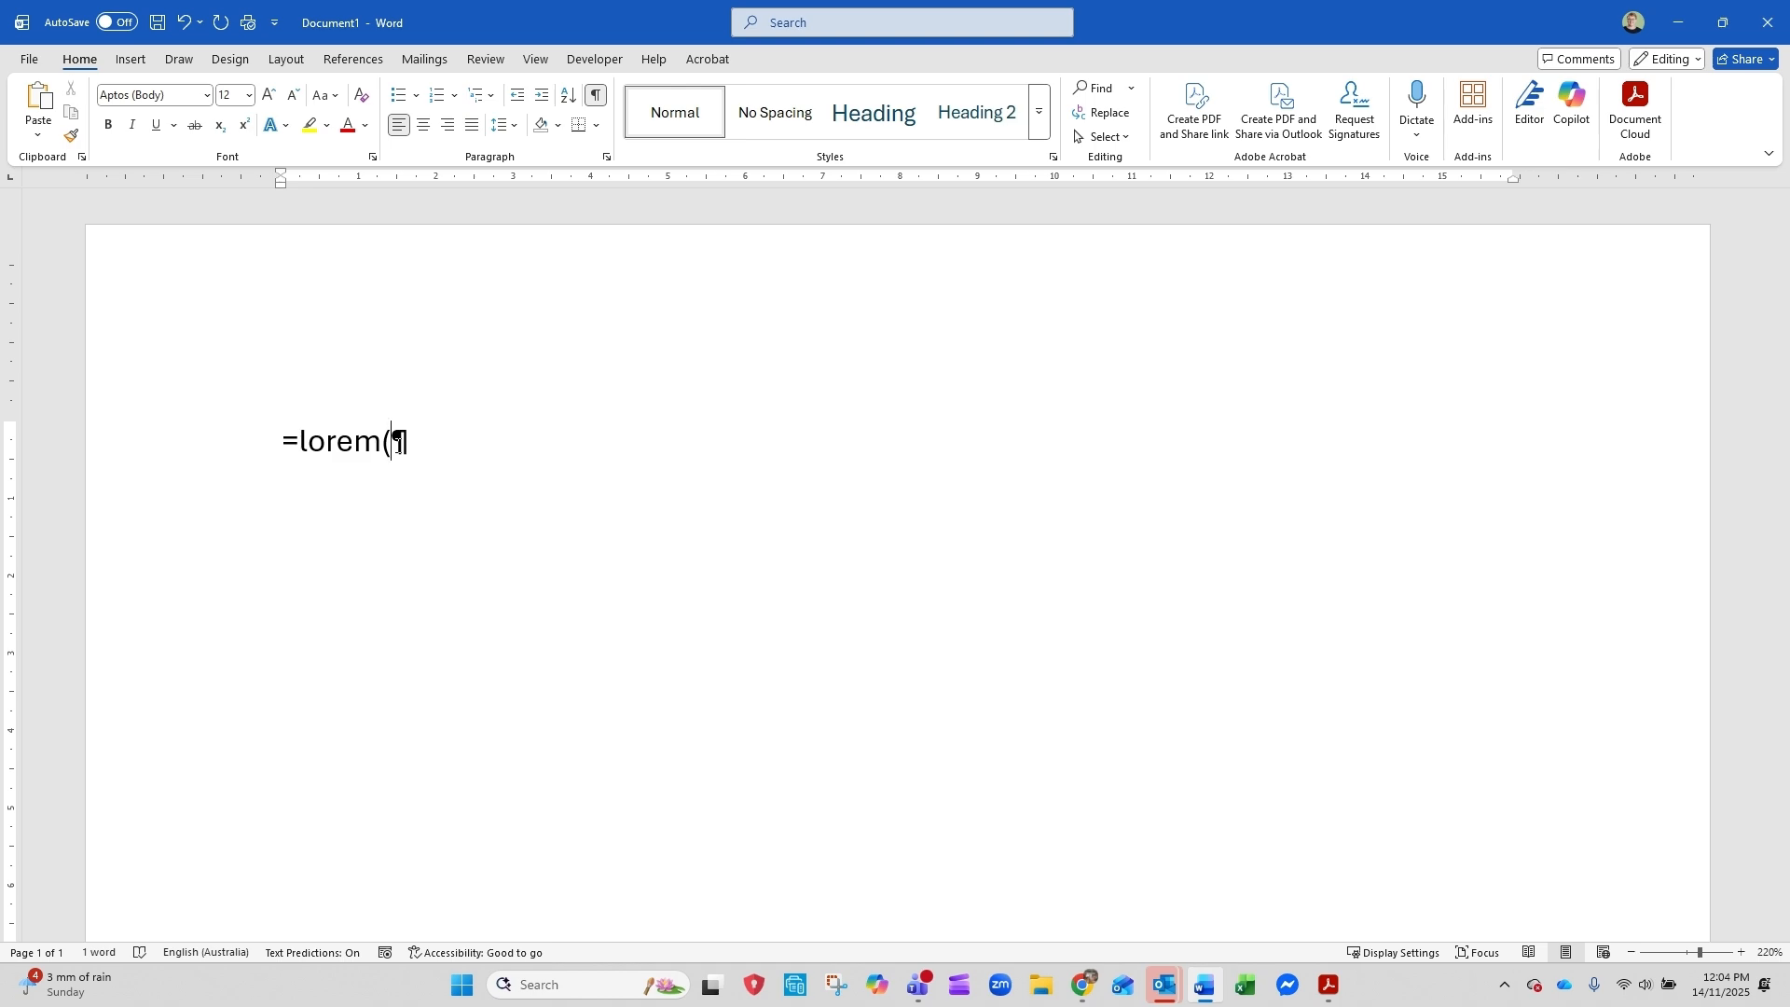
text())
key(Return)
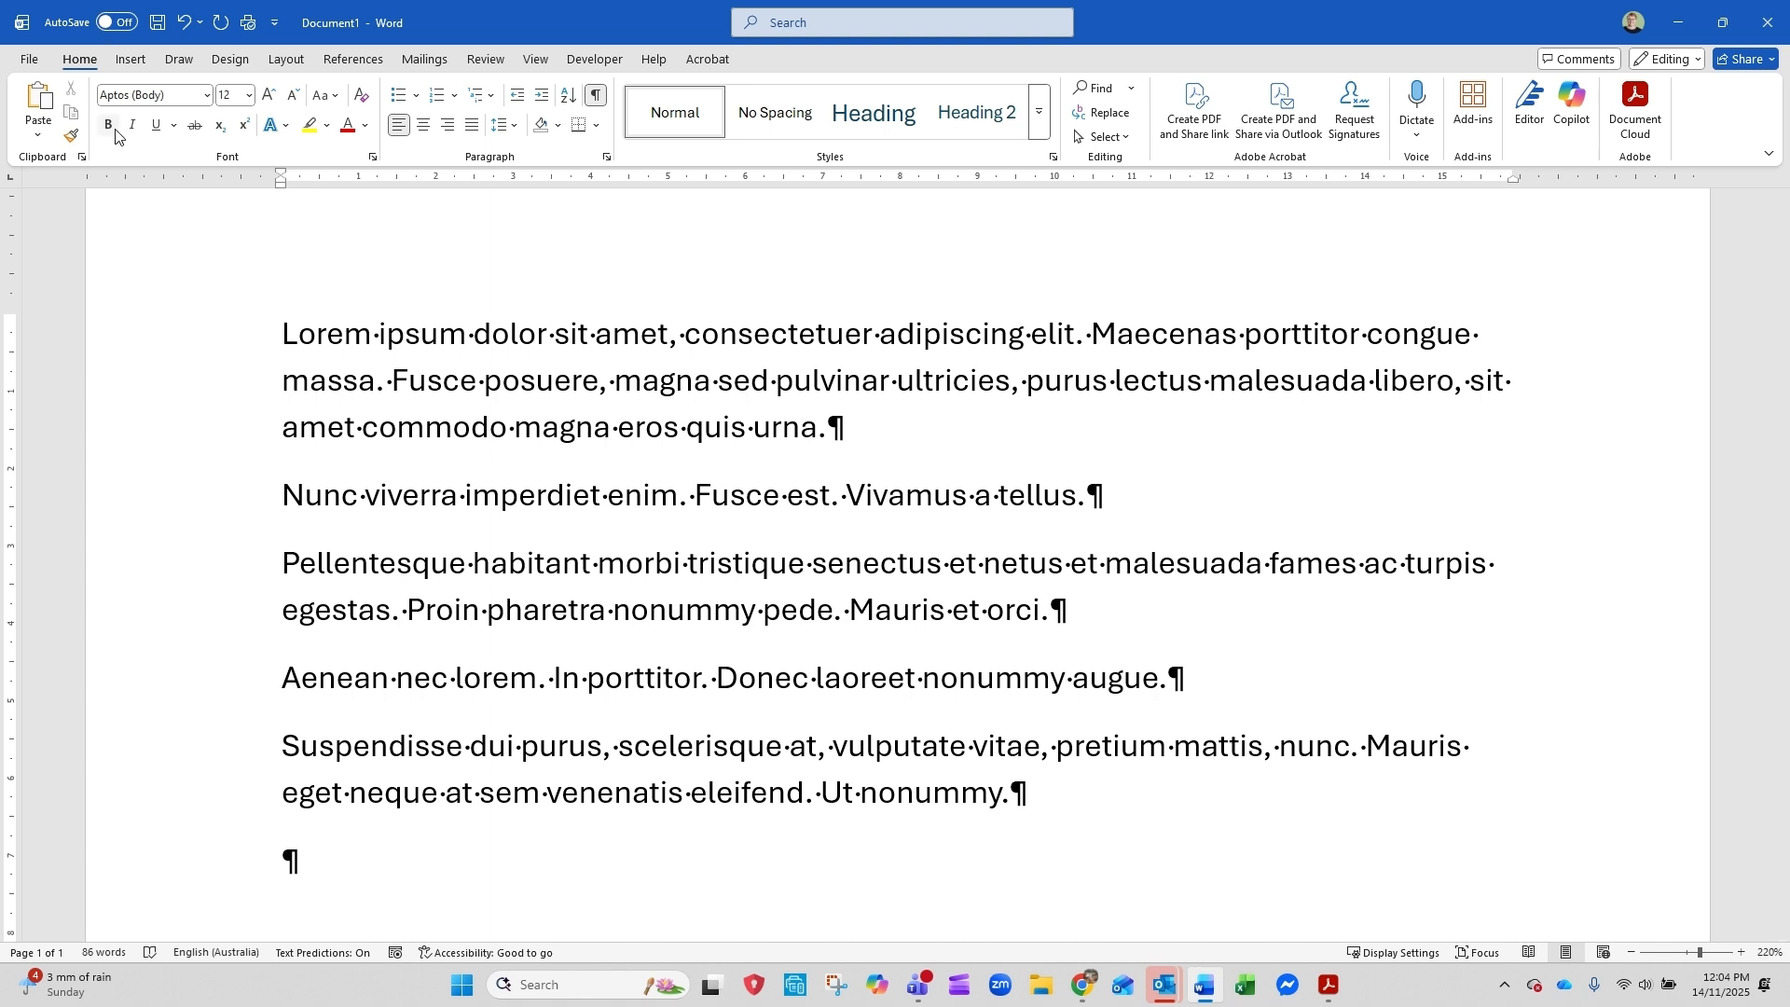
Delete all the generated Lorem Ipsum paragraphs from the document
drag(289, 357, 864, 428)
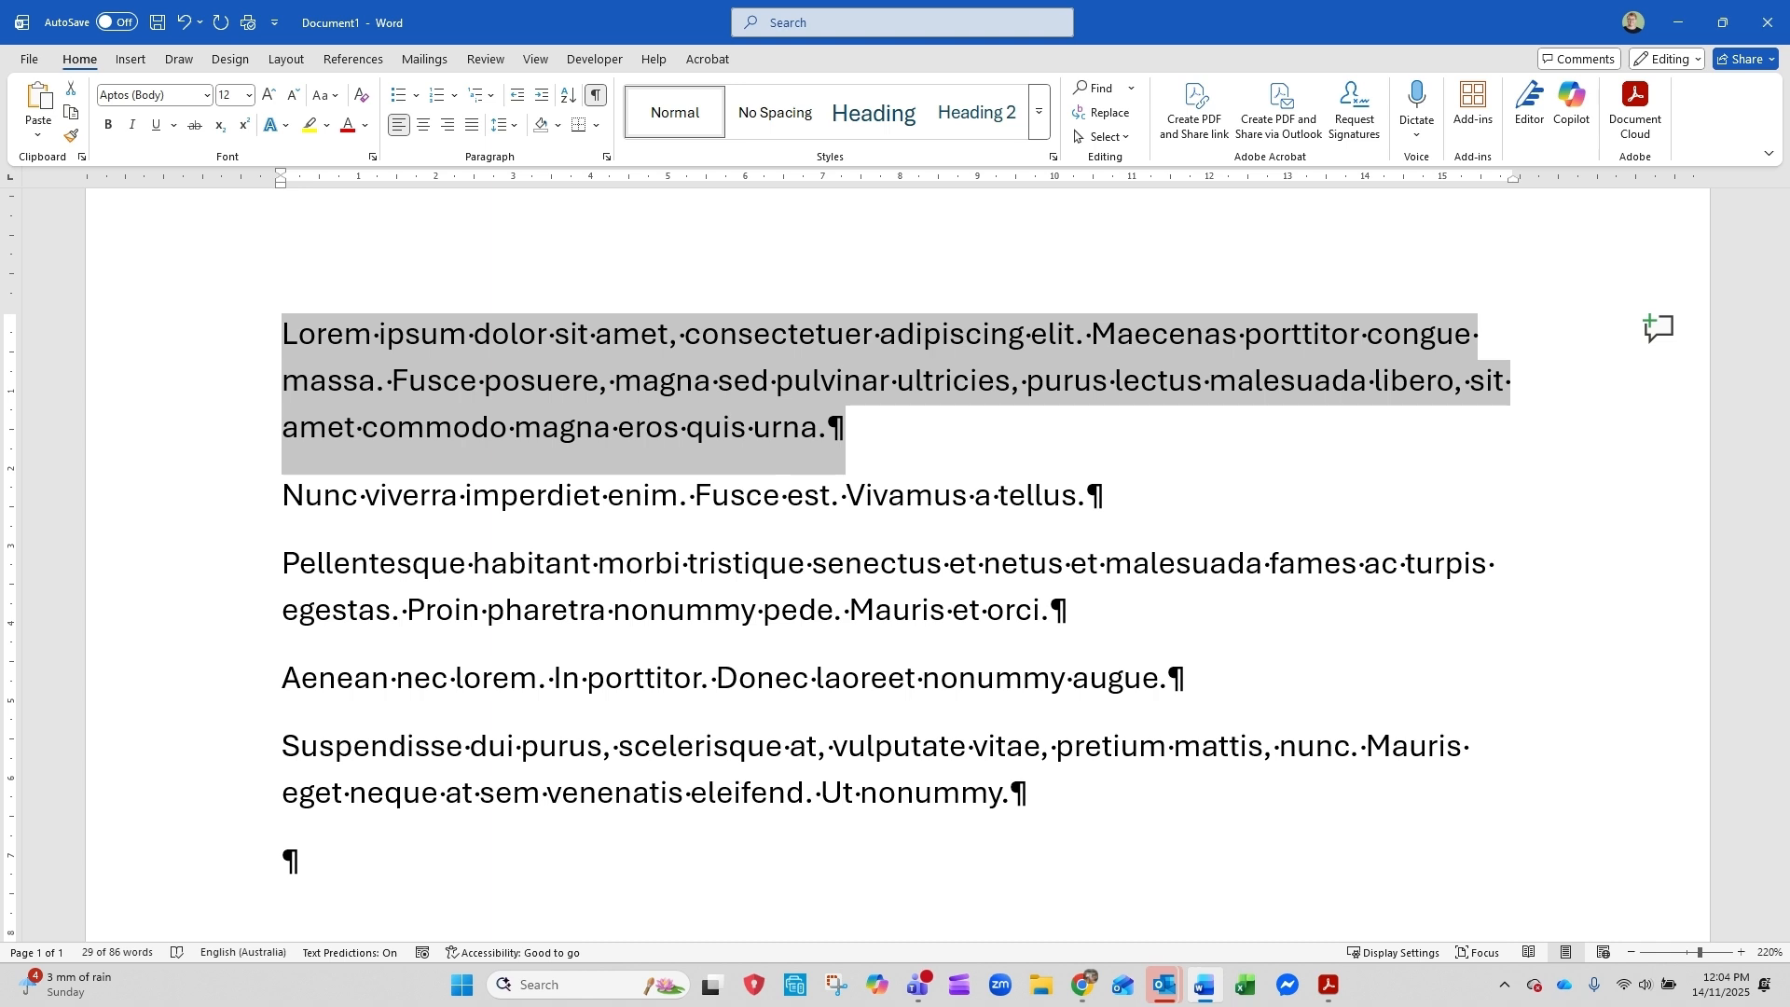
click(541, 746)
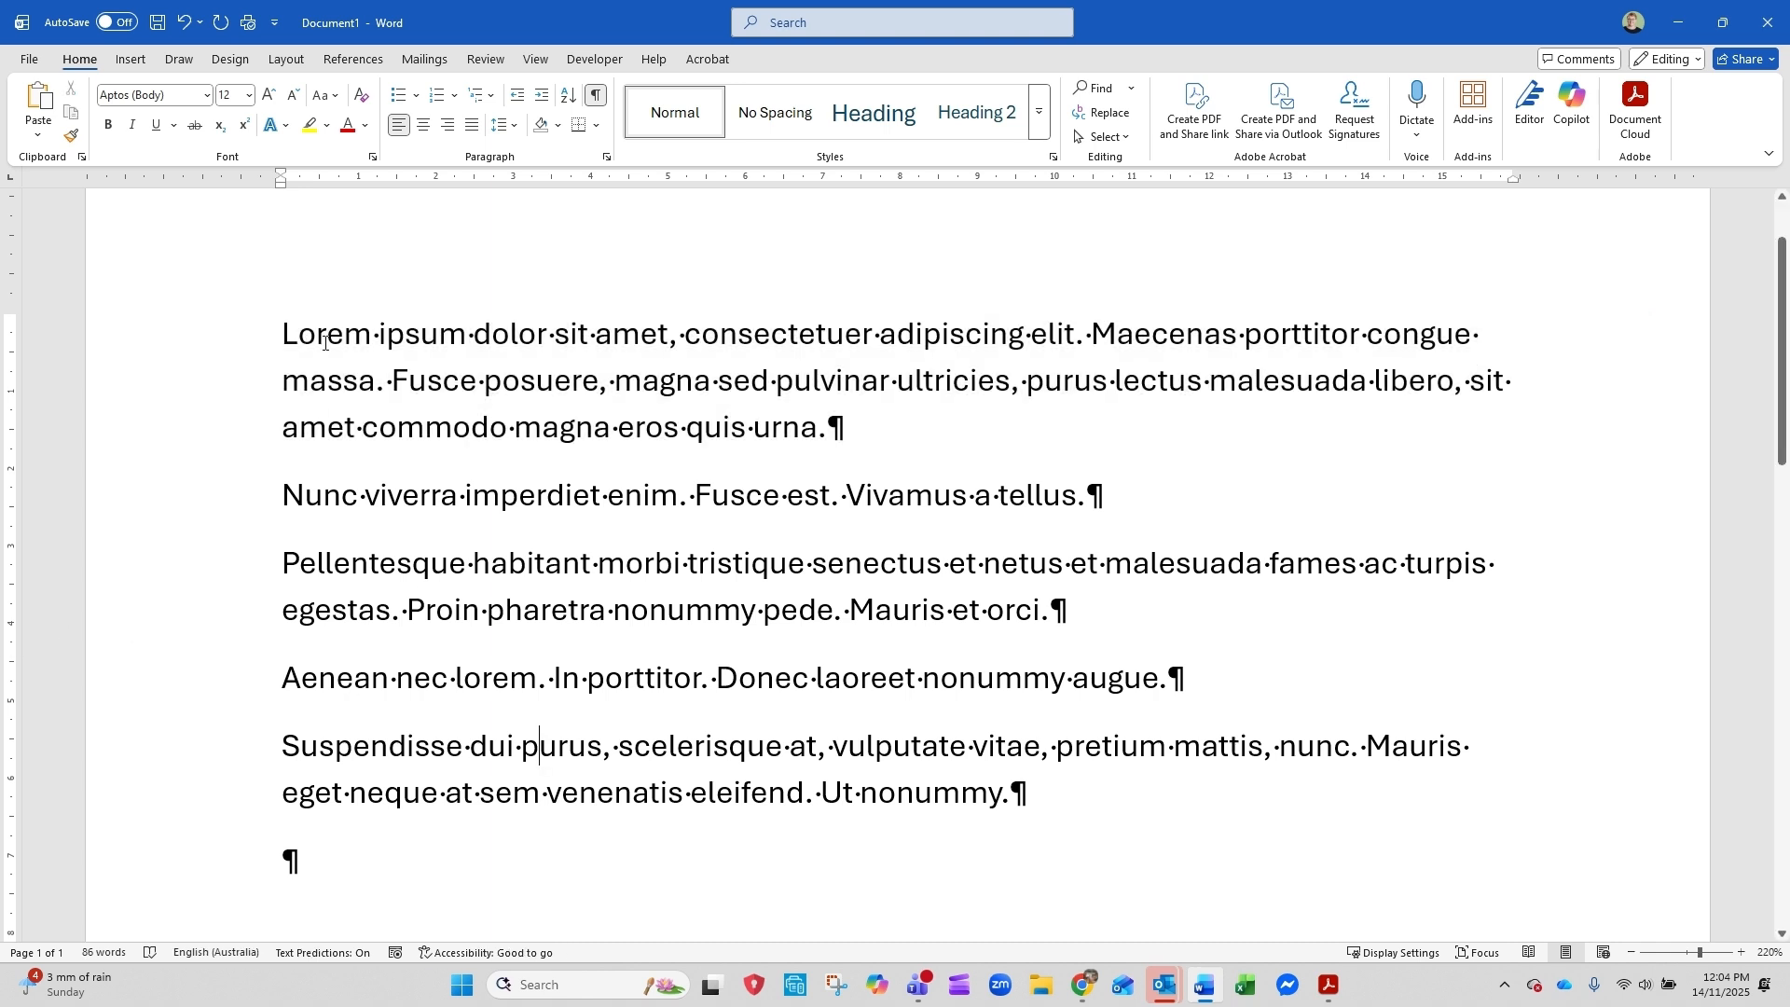
drag(285, 338, 1025, 796)
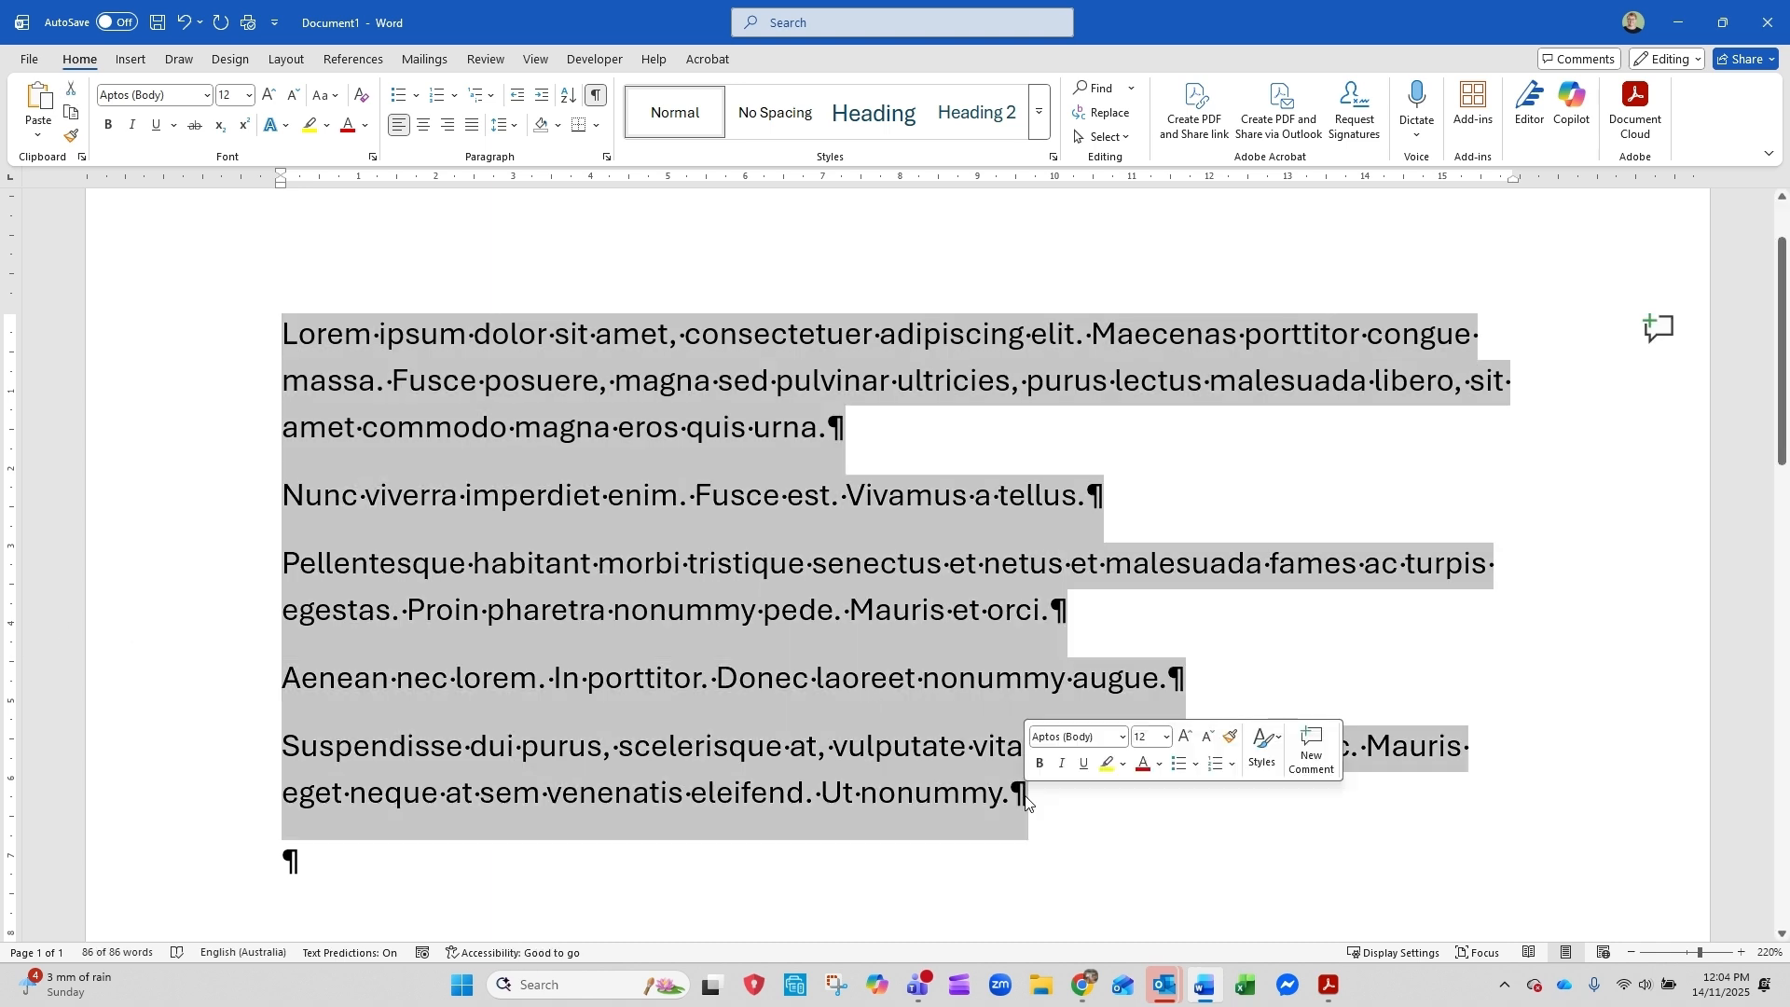
key(Delete)
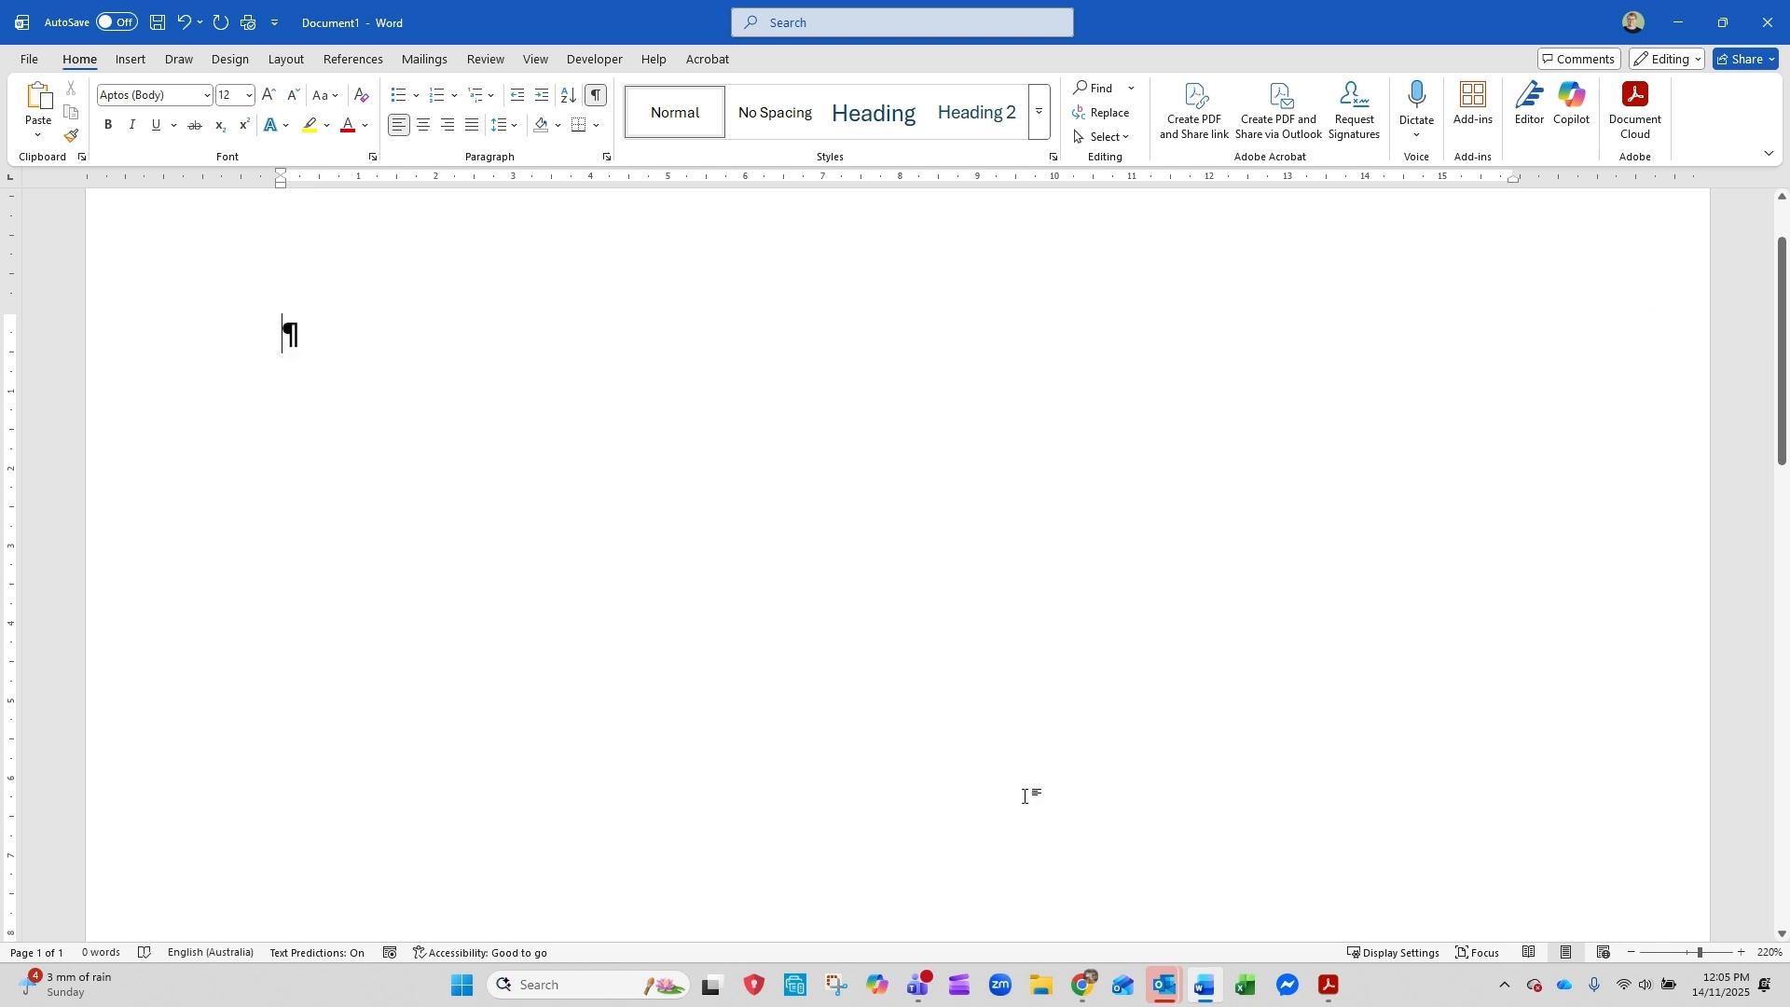
Generate two Lorem Ipsum paragraphs of five sentences each with =lorem(2,5)
text(=lorem()
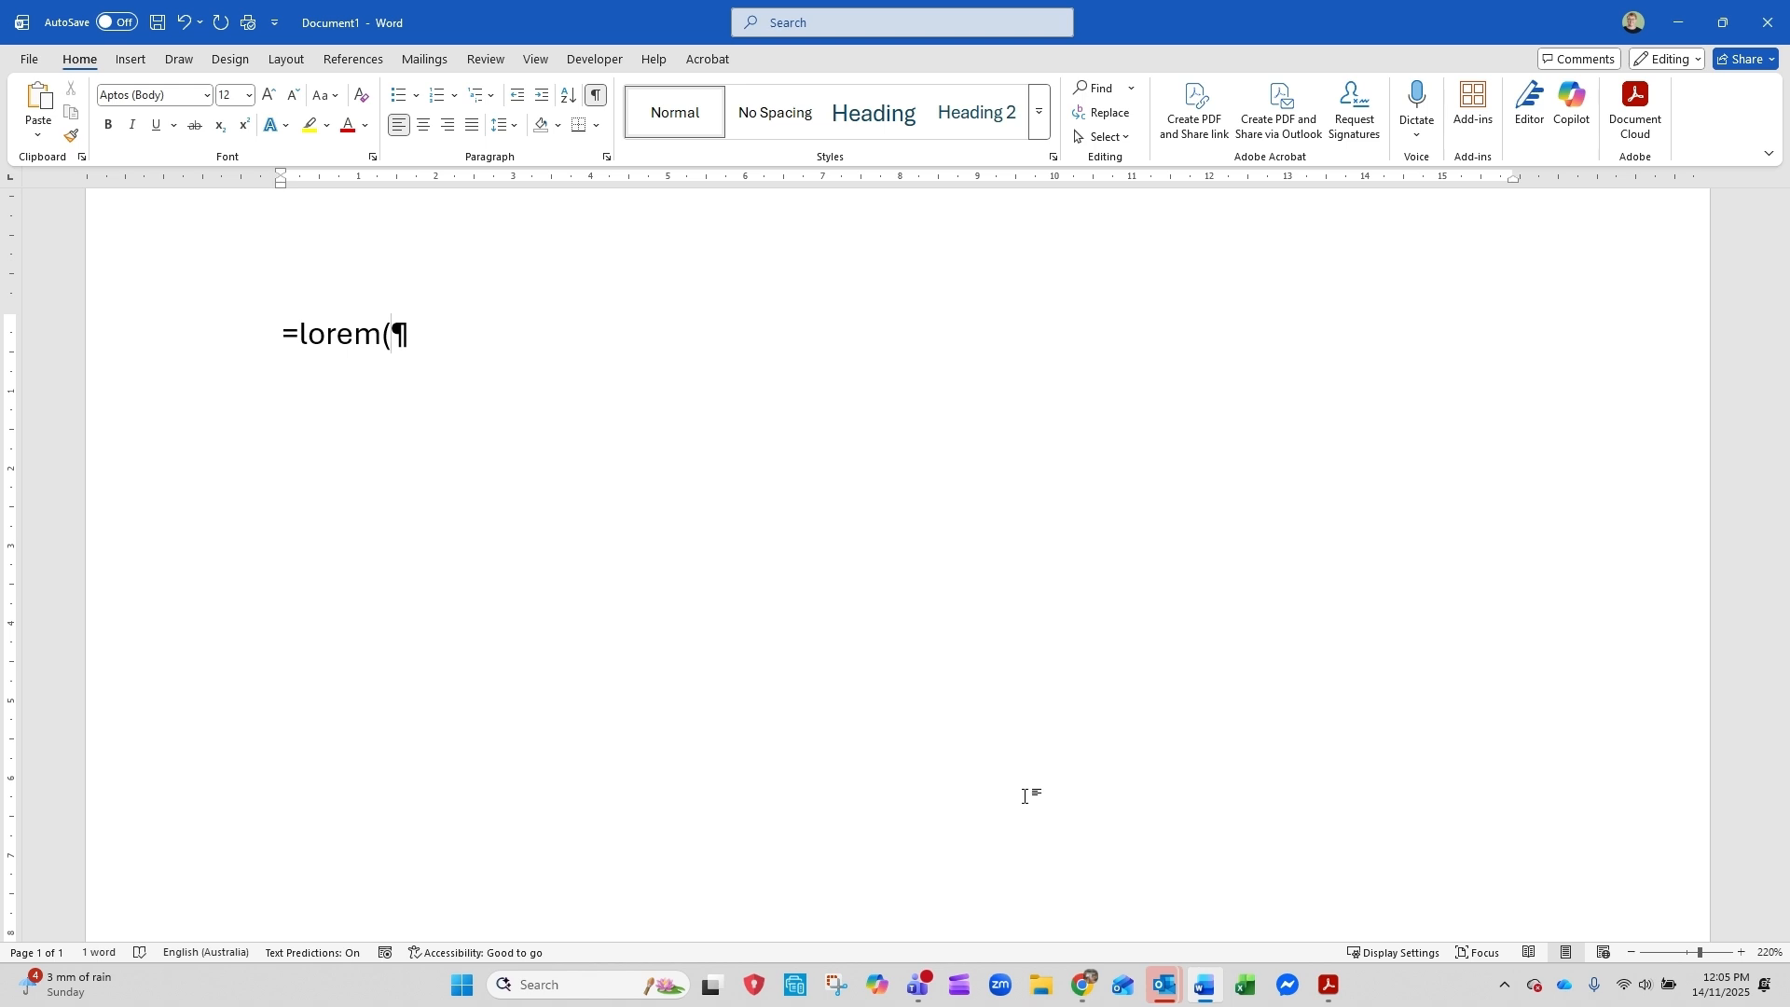
text(2,5))
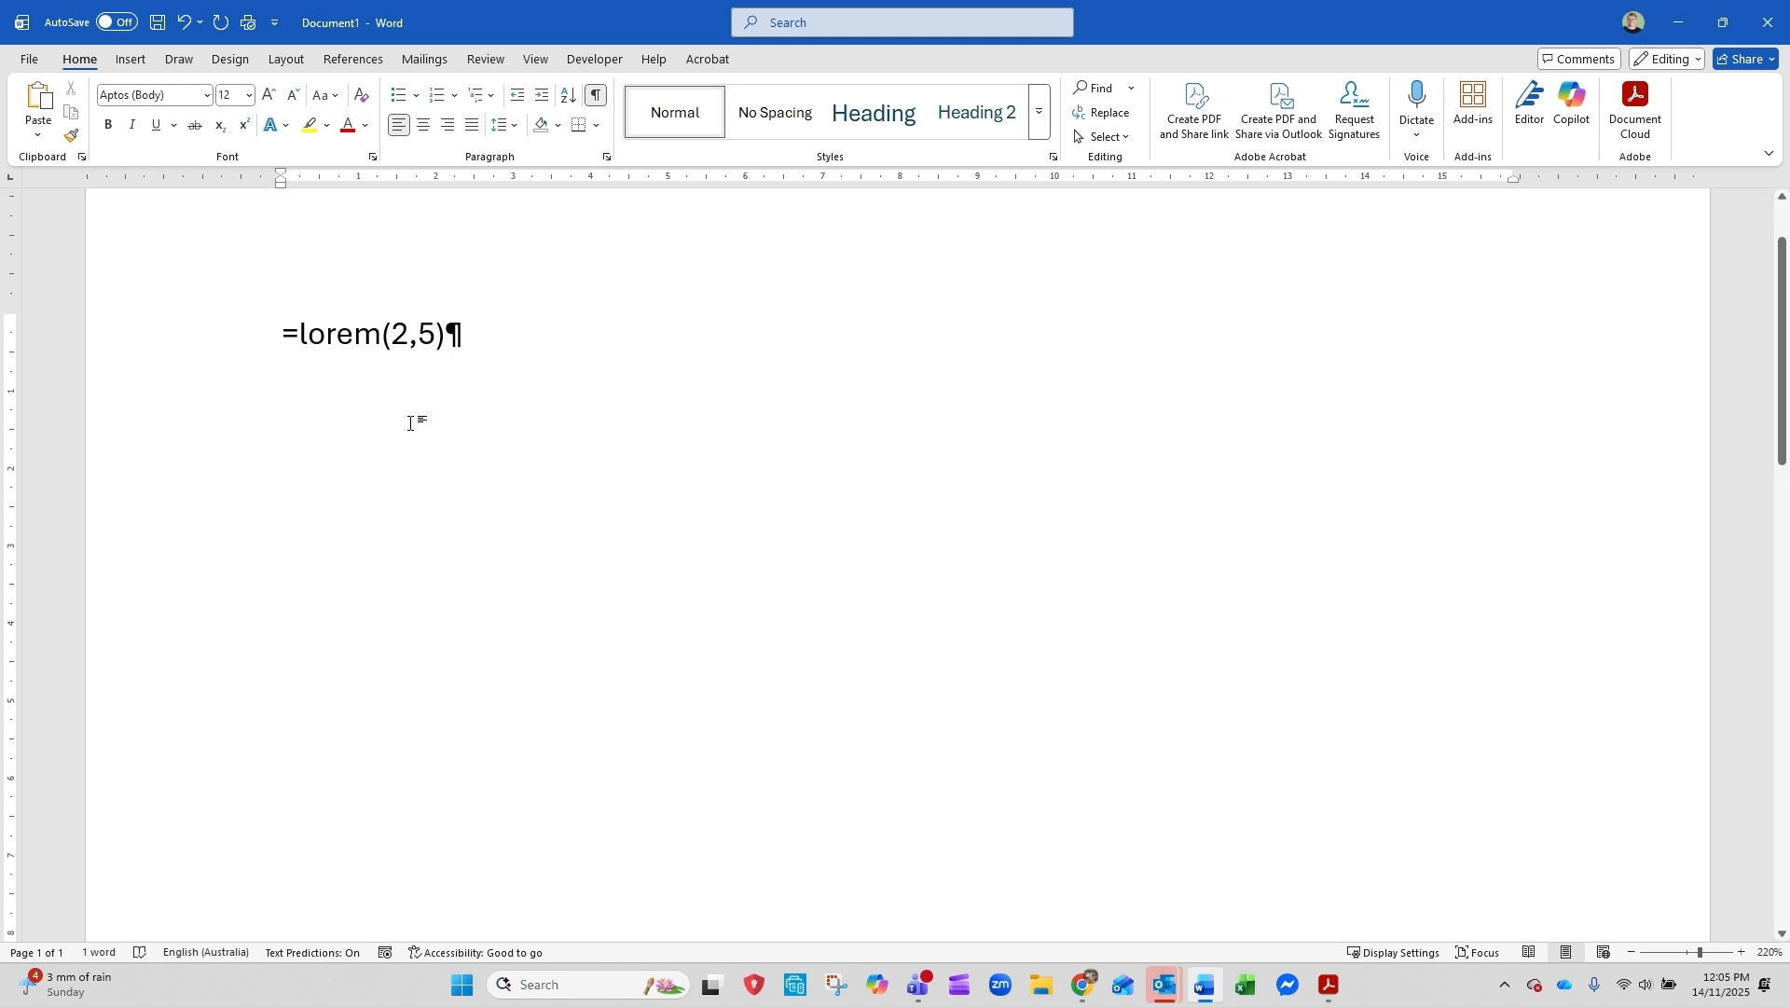
key(Return)
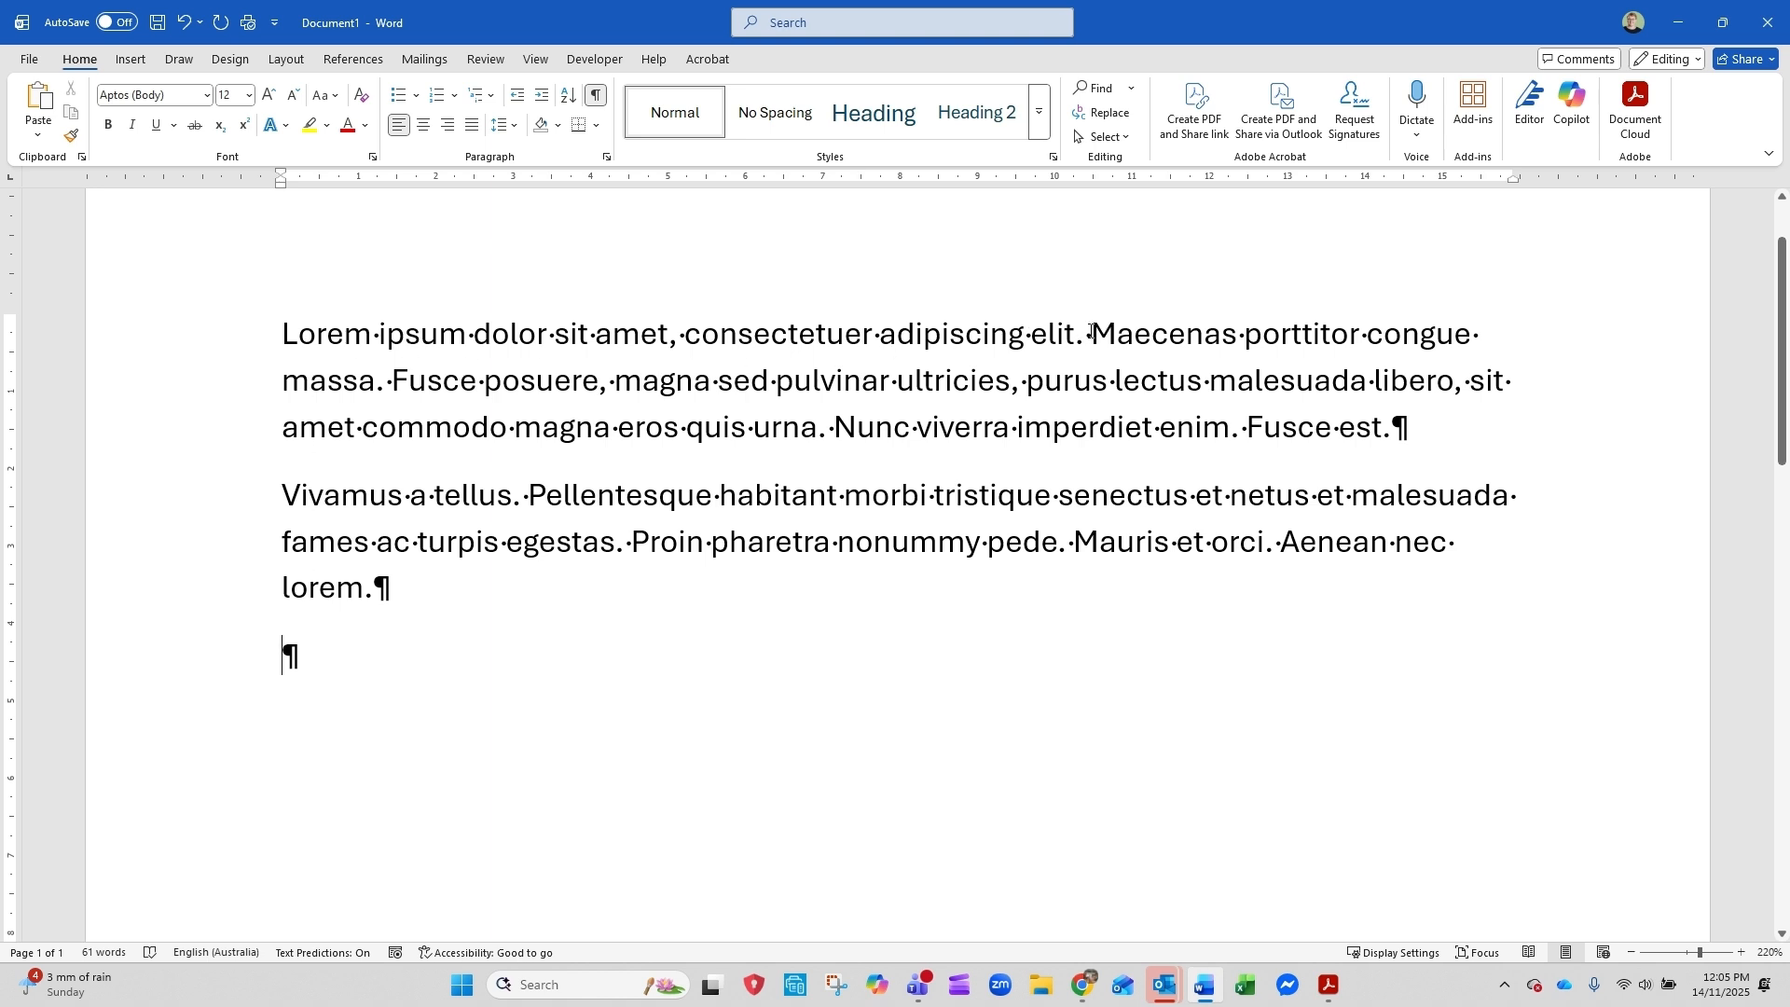
drag(1093, 333, 1356, 431)
click(1286, 432)
click(544, 621)
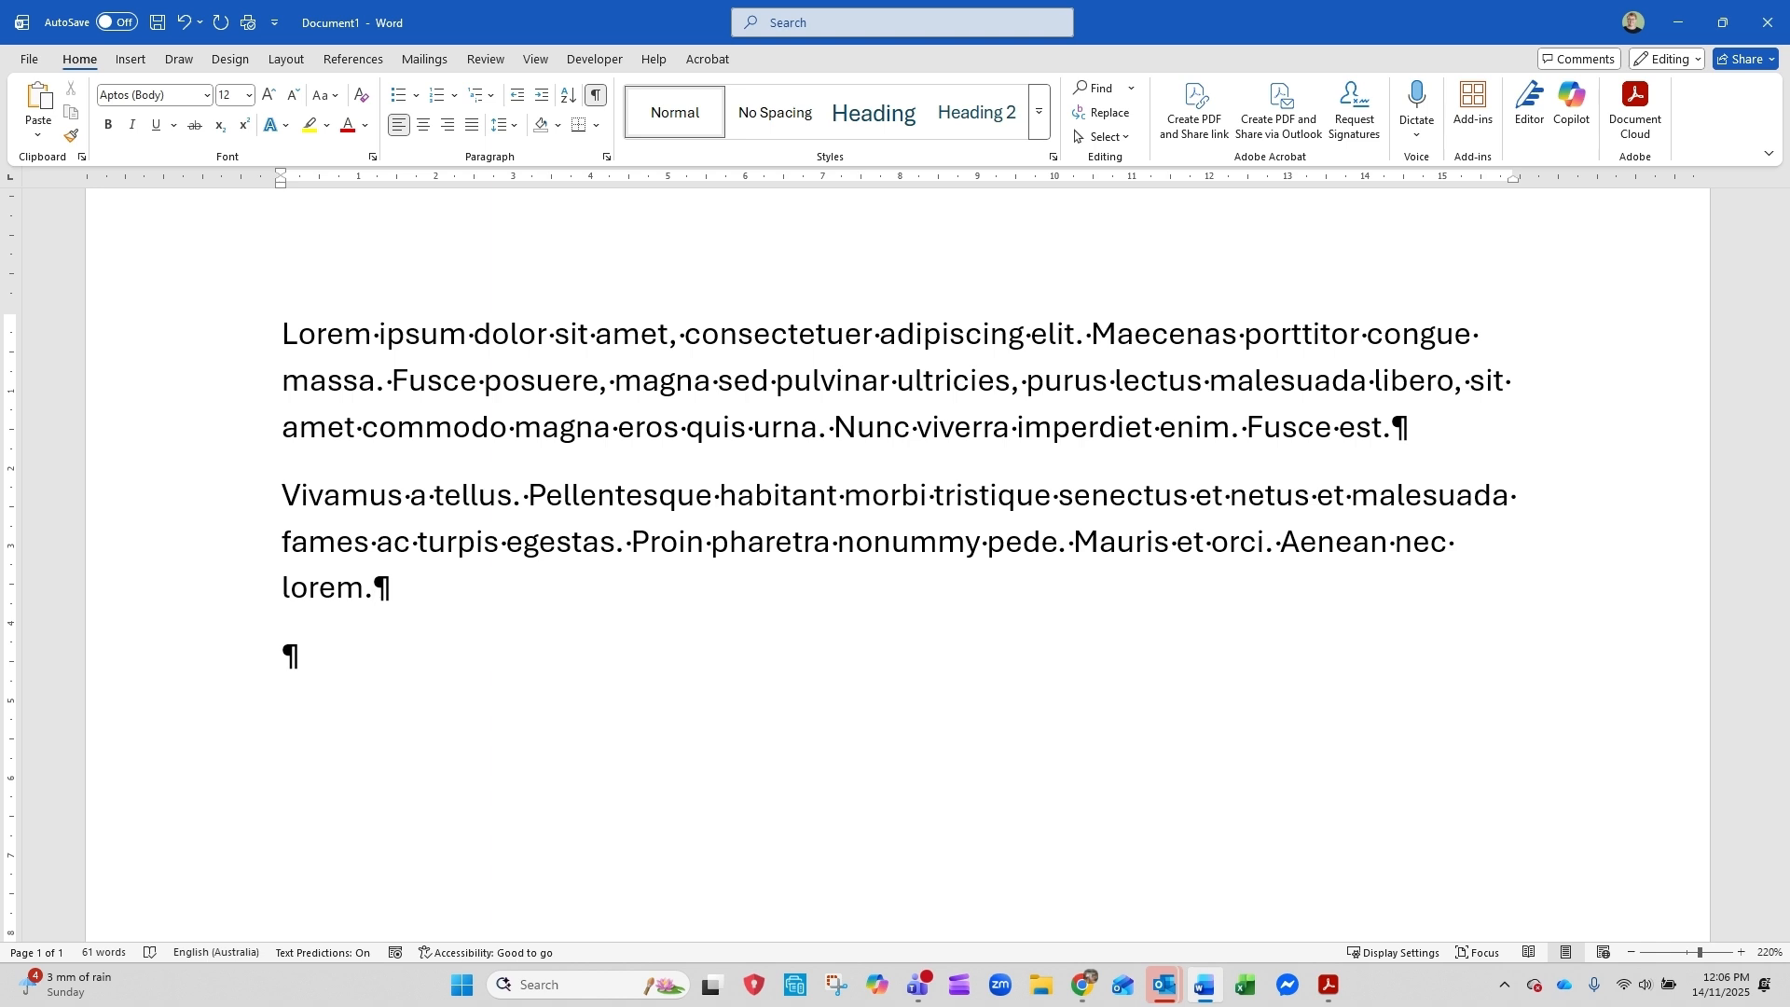
Insert default English sample paragraphs below the Lorem Ipsum text with =rand()
click(321, 653)
text(=rand())
key(Return)
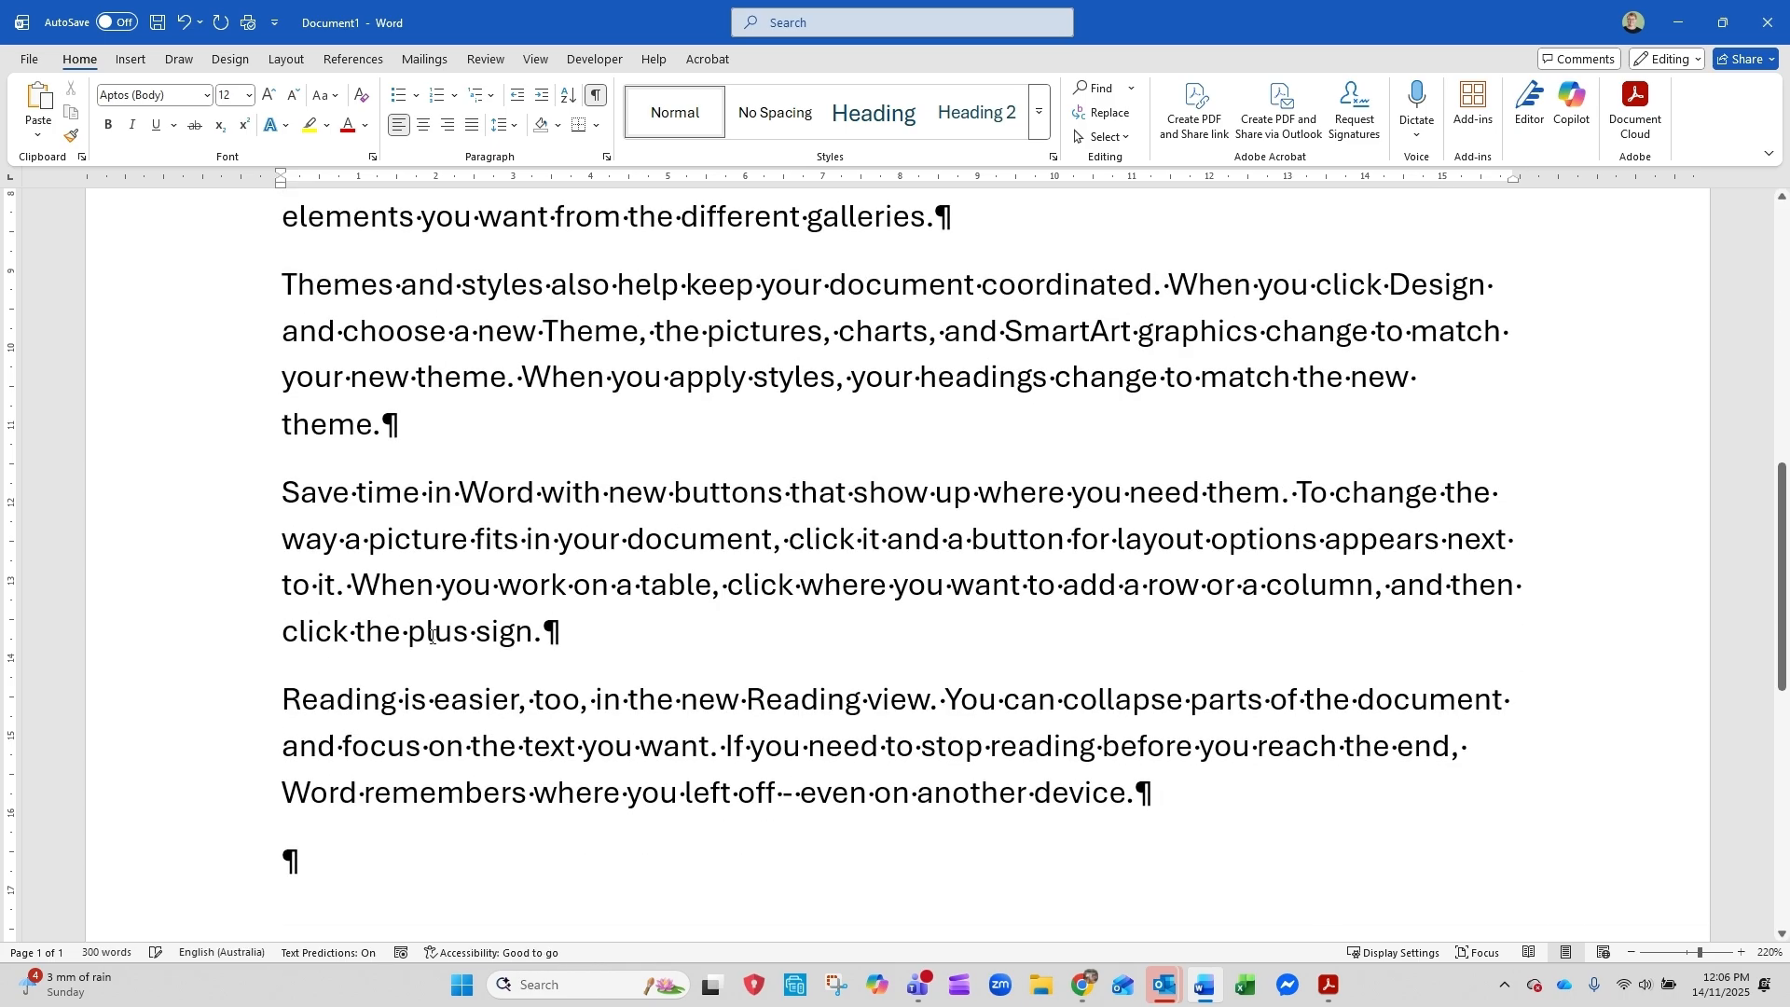
Zoom out to 100% and compare the Lorem Ipsum paragraphs with the English sample paragraphs below them
click(1631, 951)
click(1631, 952)
click(1631, 952)
click(1630, 952)
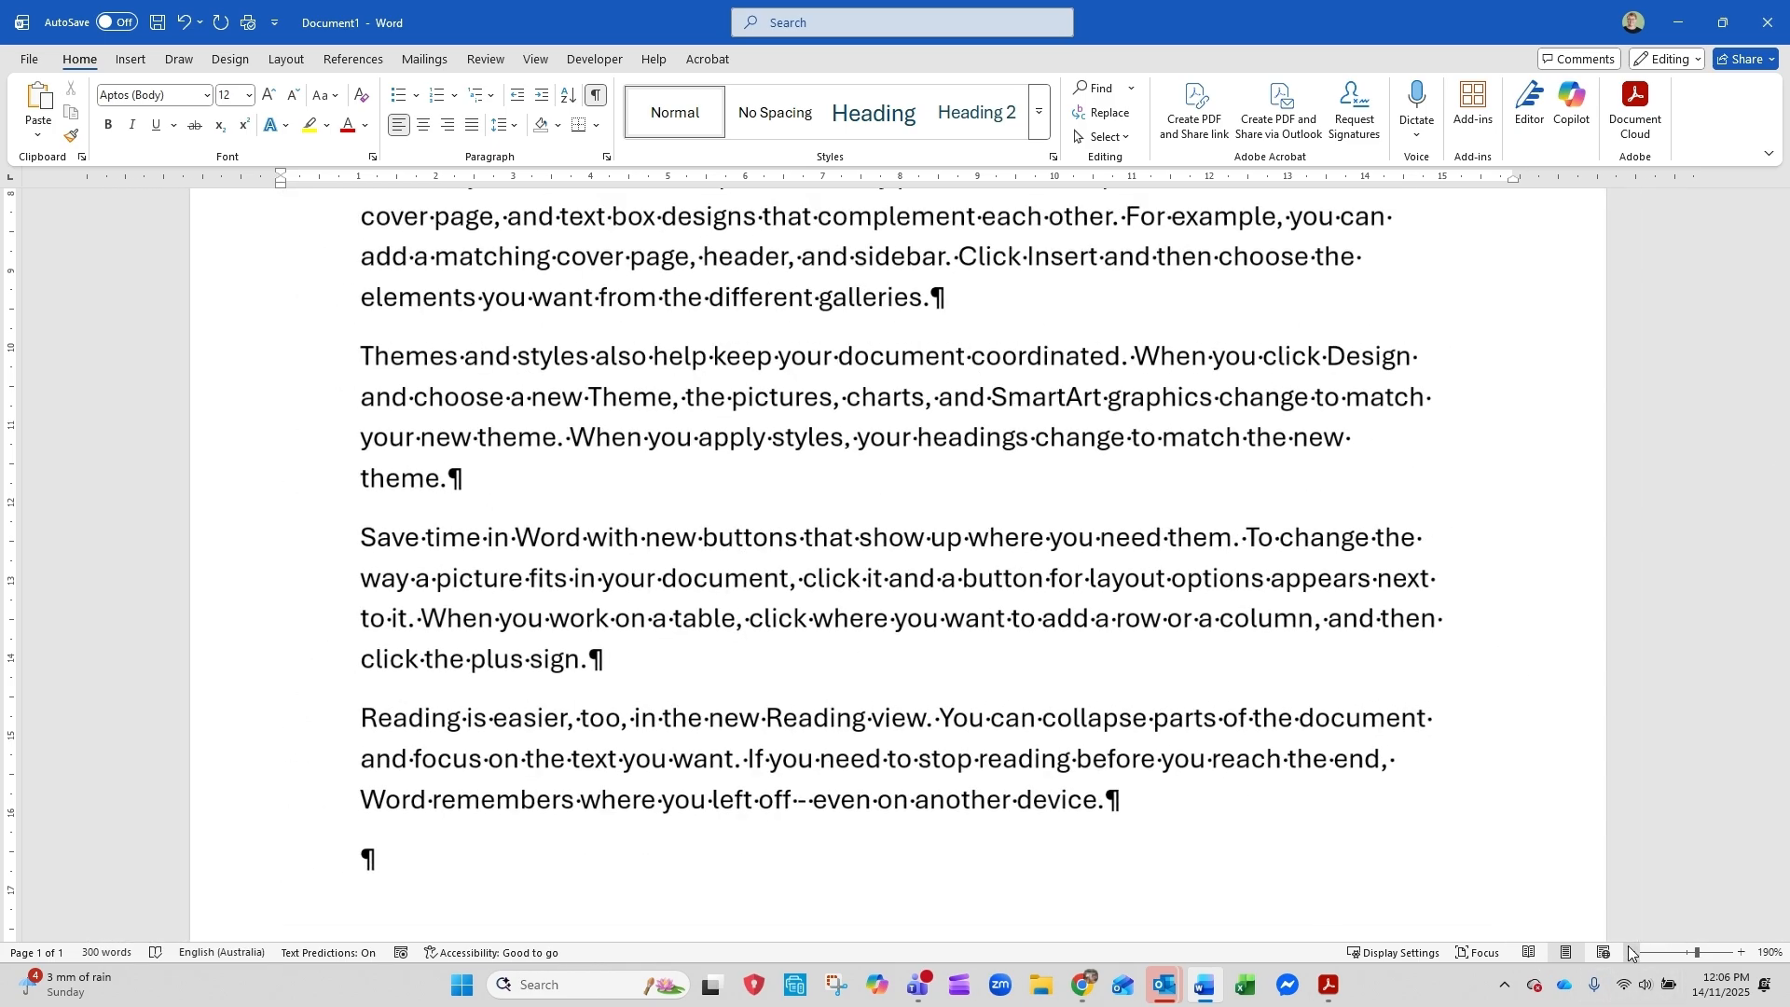
click(1630, 952)
click(1631, 952)
click(1631, 951)
click(1630, 952)
click(1630, 952)
click(1631, 952)
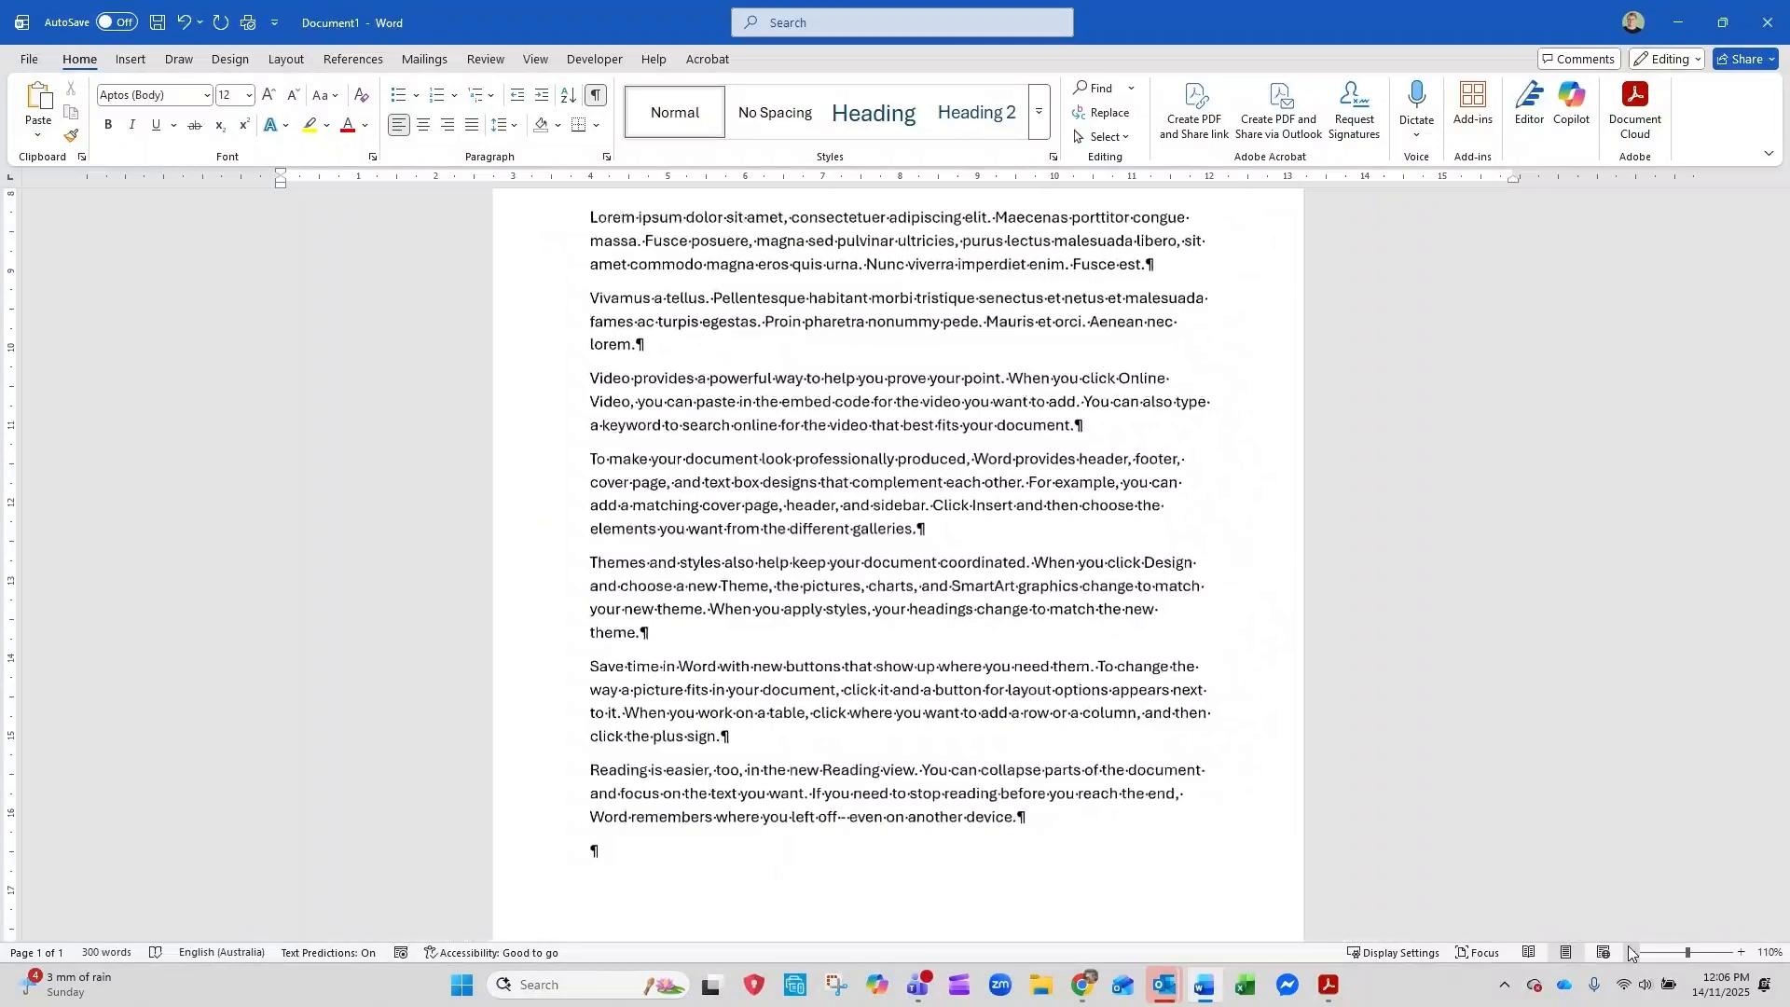
click(1630, 952)
click(1630, 952)
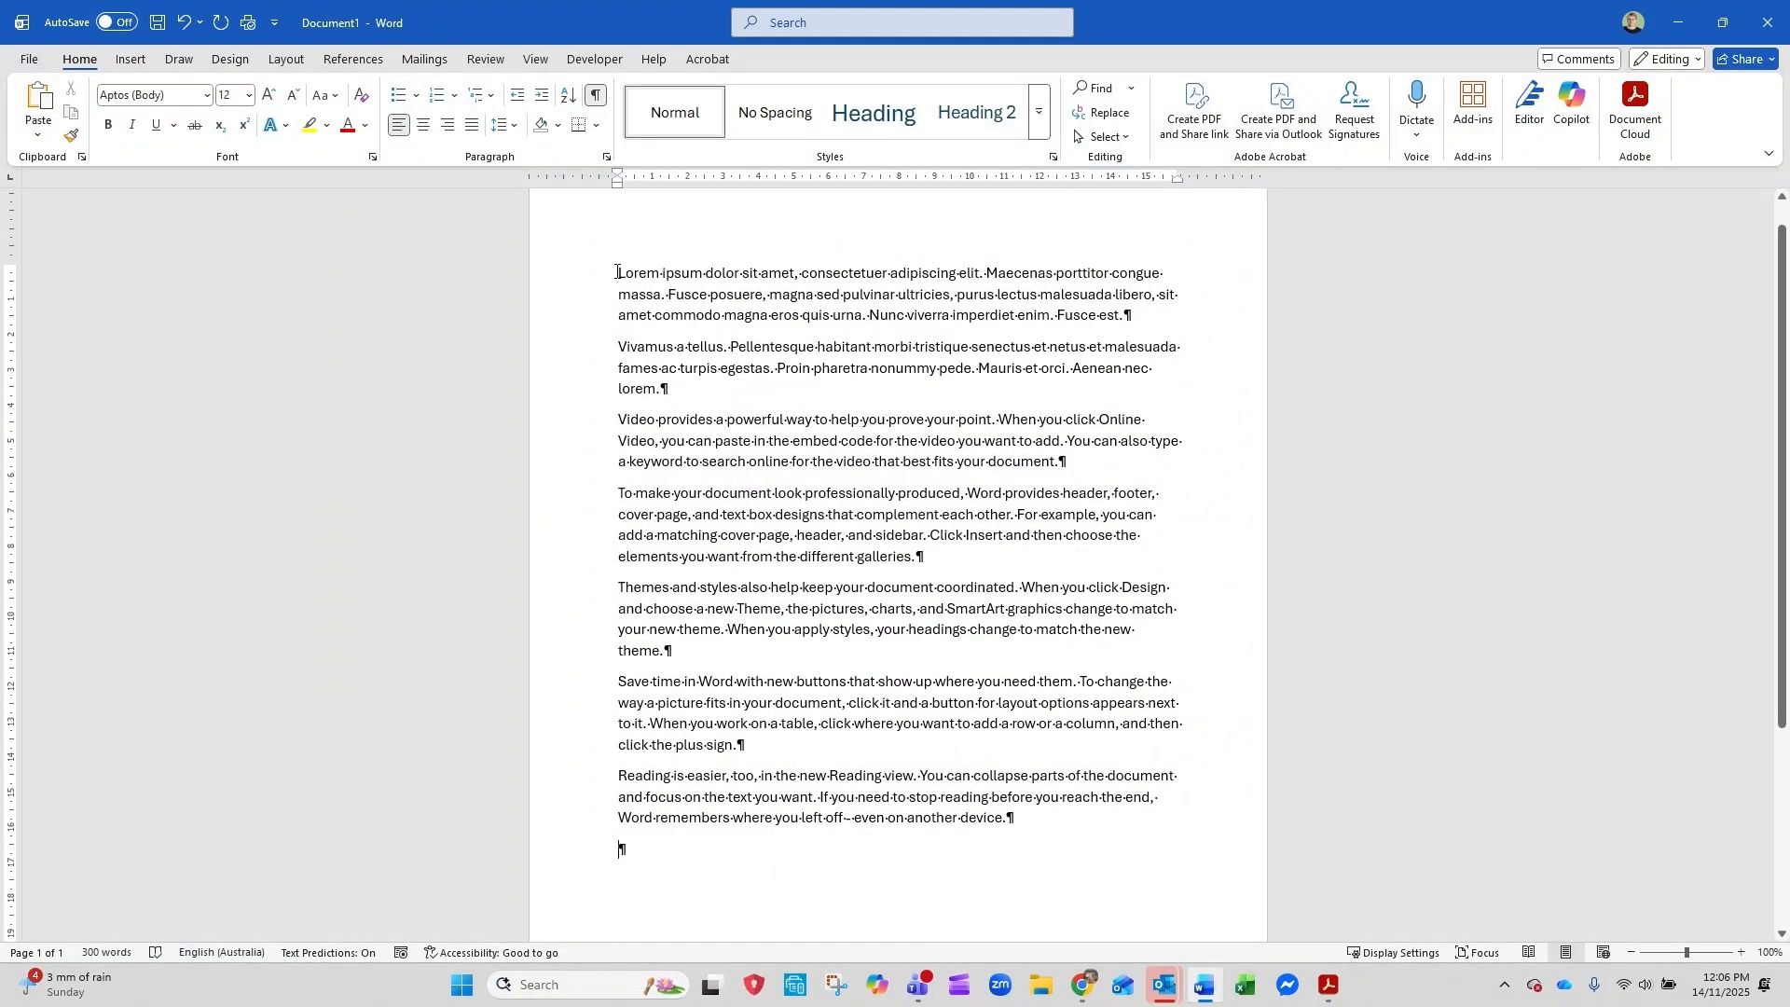
drag(616, 272, 672, 399)
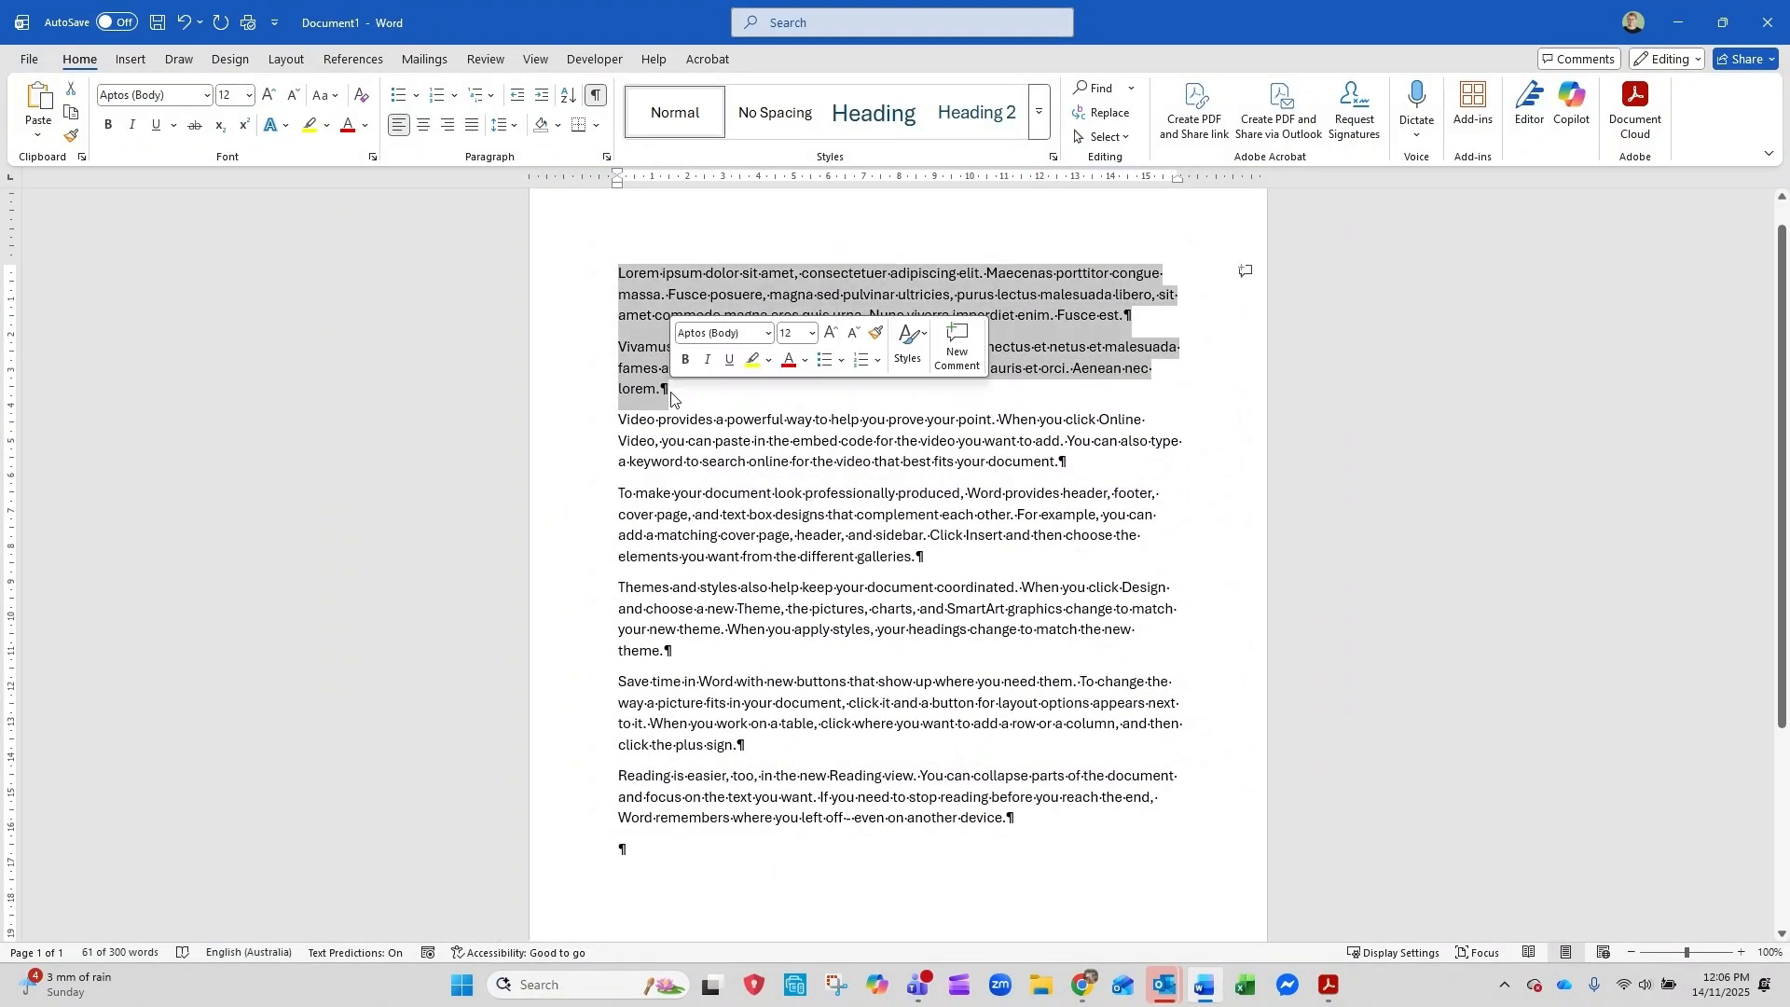
click(620, 419)
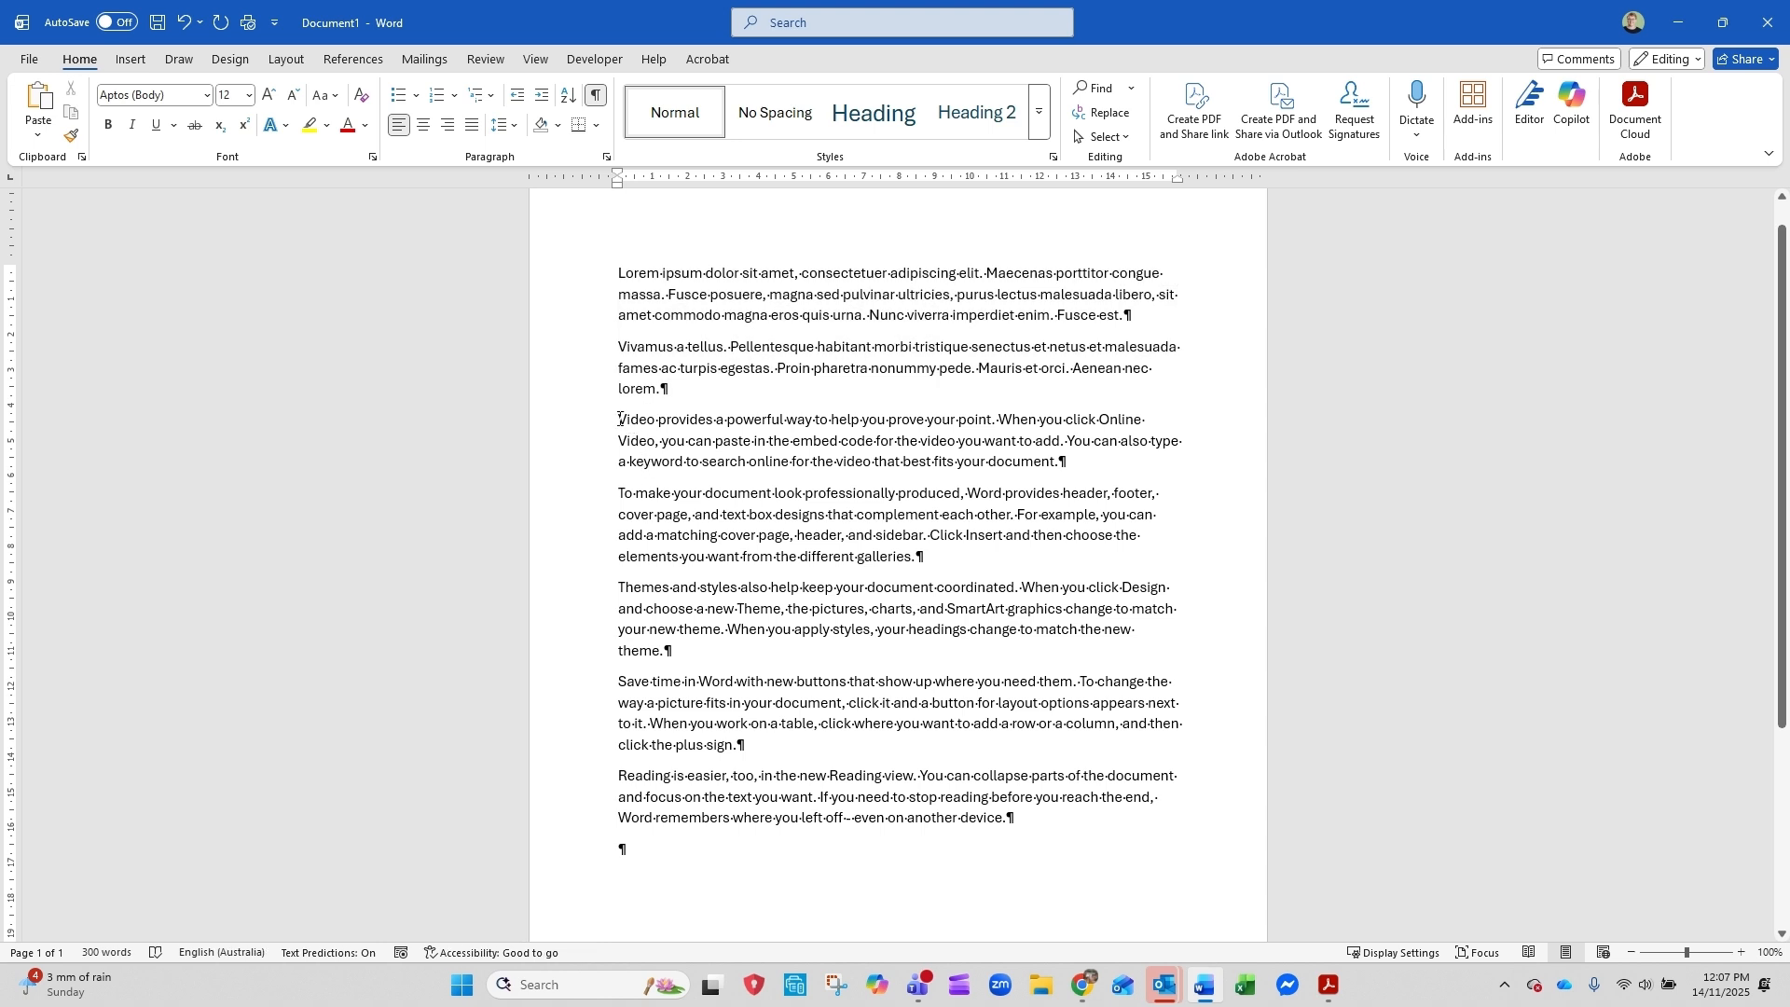
drag(620, 418, 1043, 820)
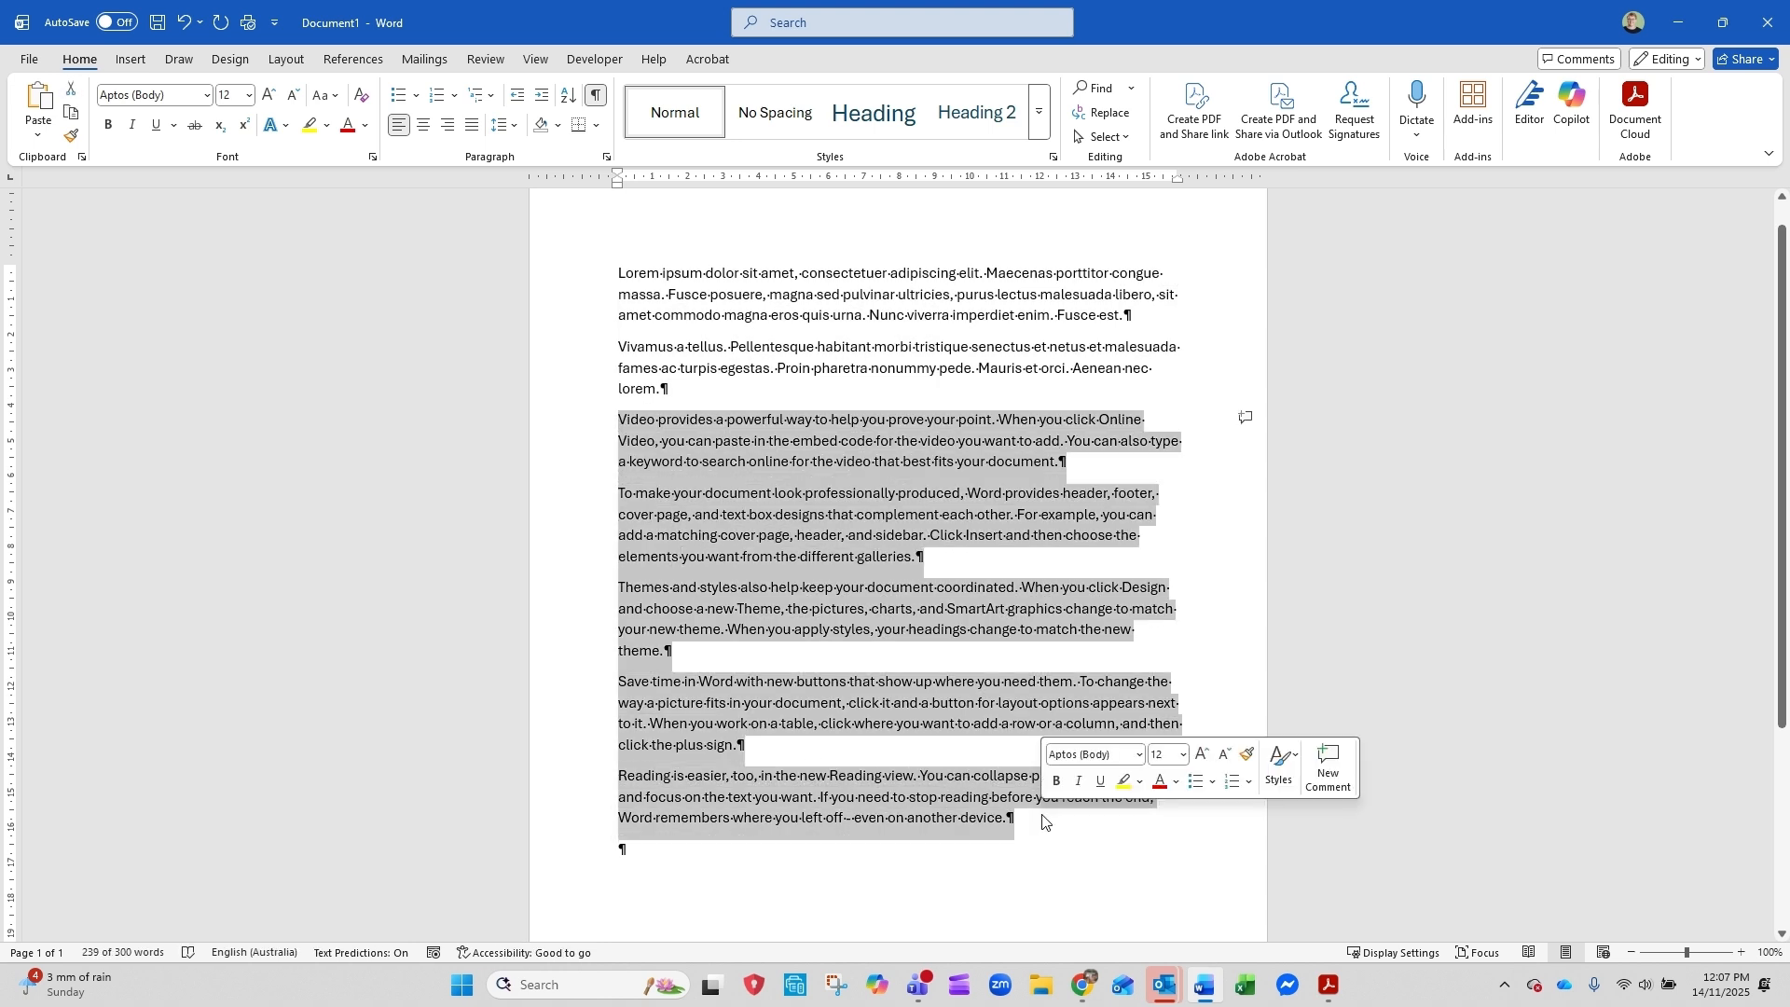
click(809, 682)
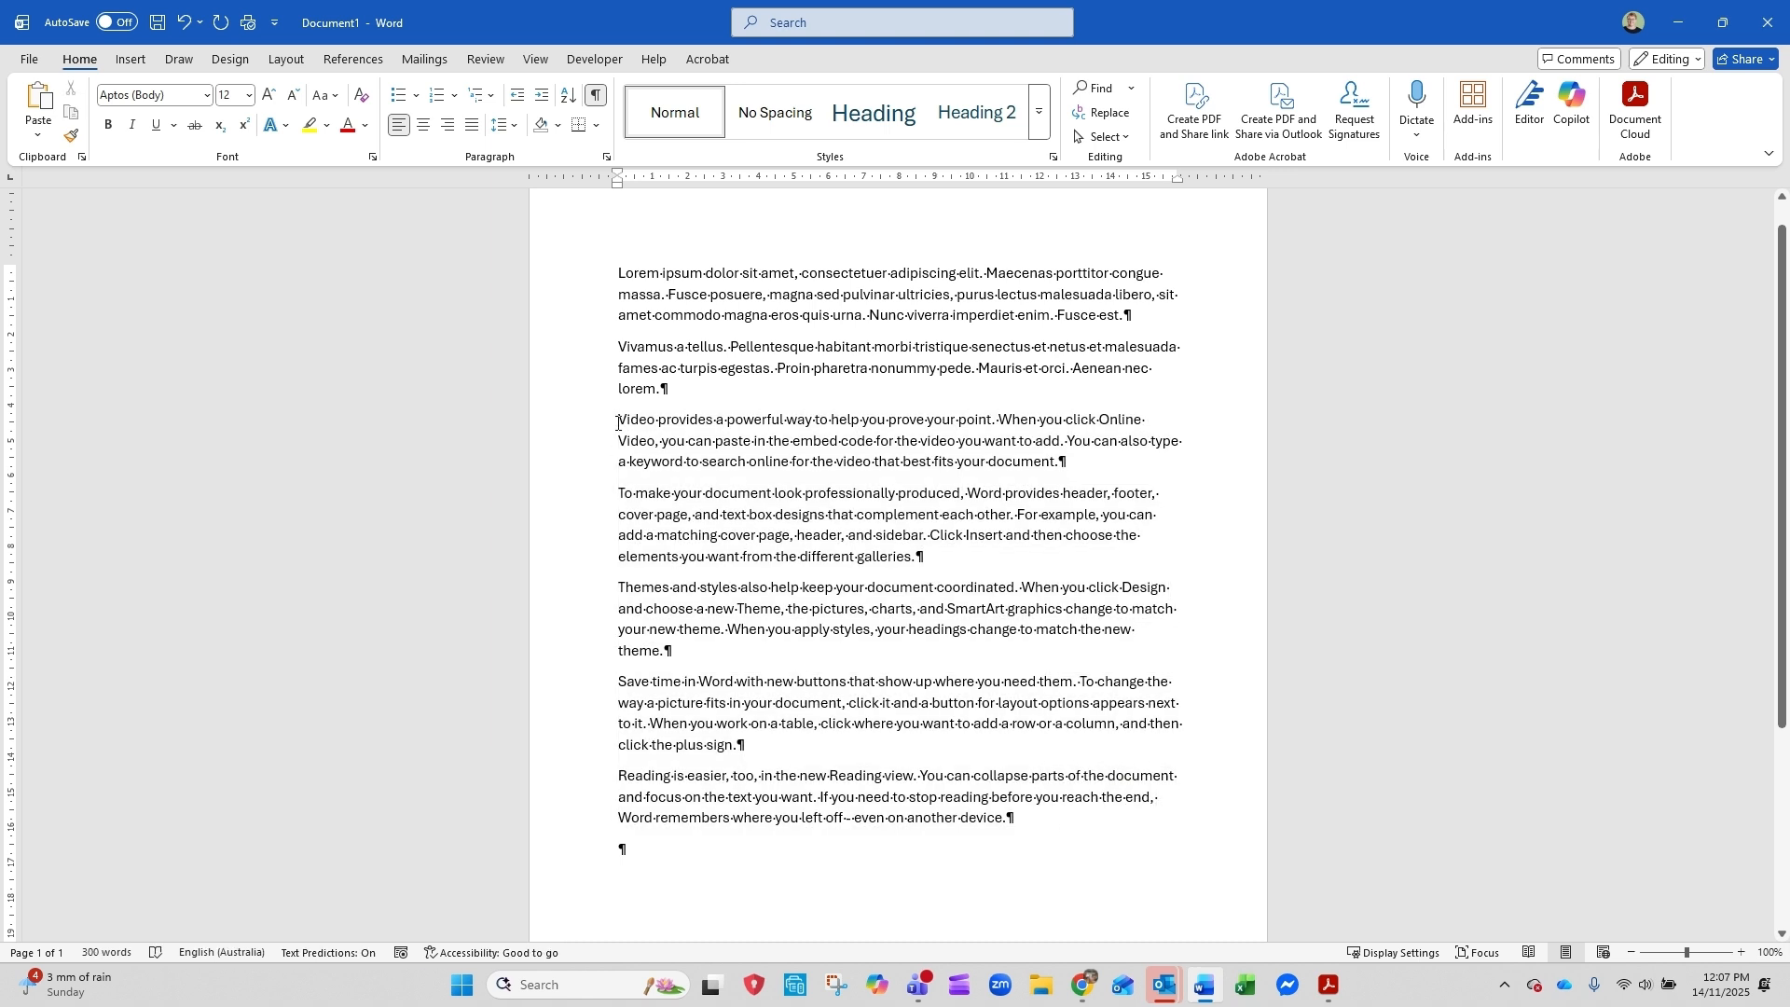
Replace the English sample paragraphs with two paragraphs of three sentences each using =rand(2,3)
drag(620, 418, 1027, 818)
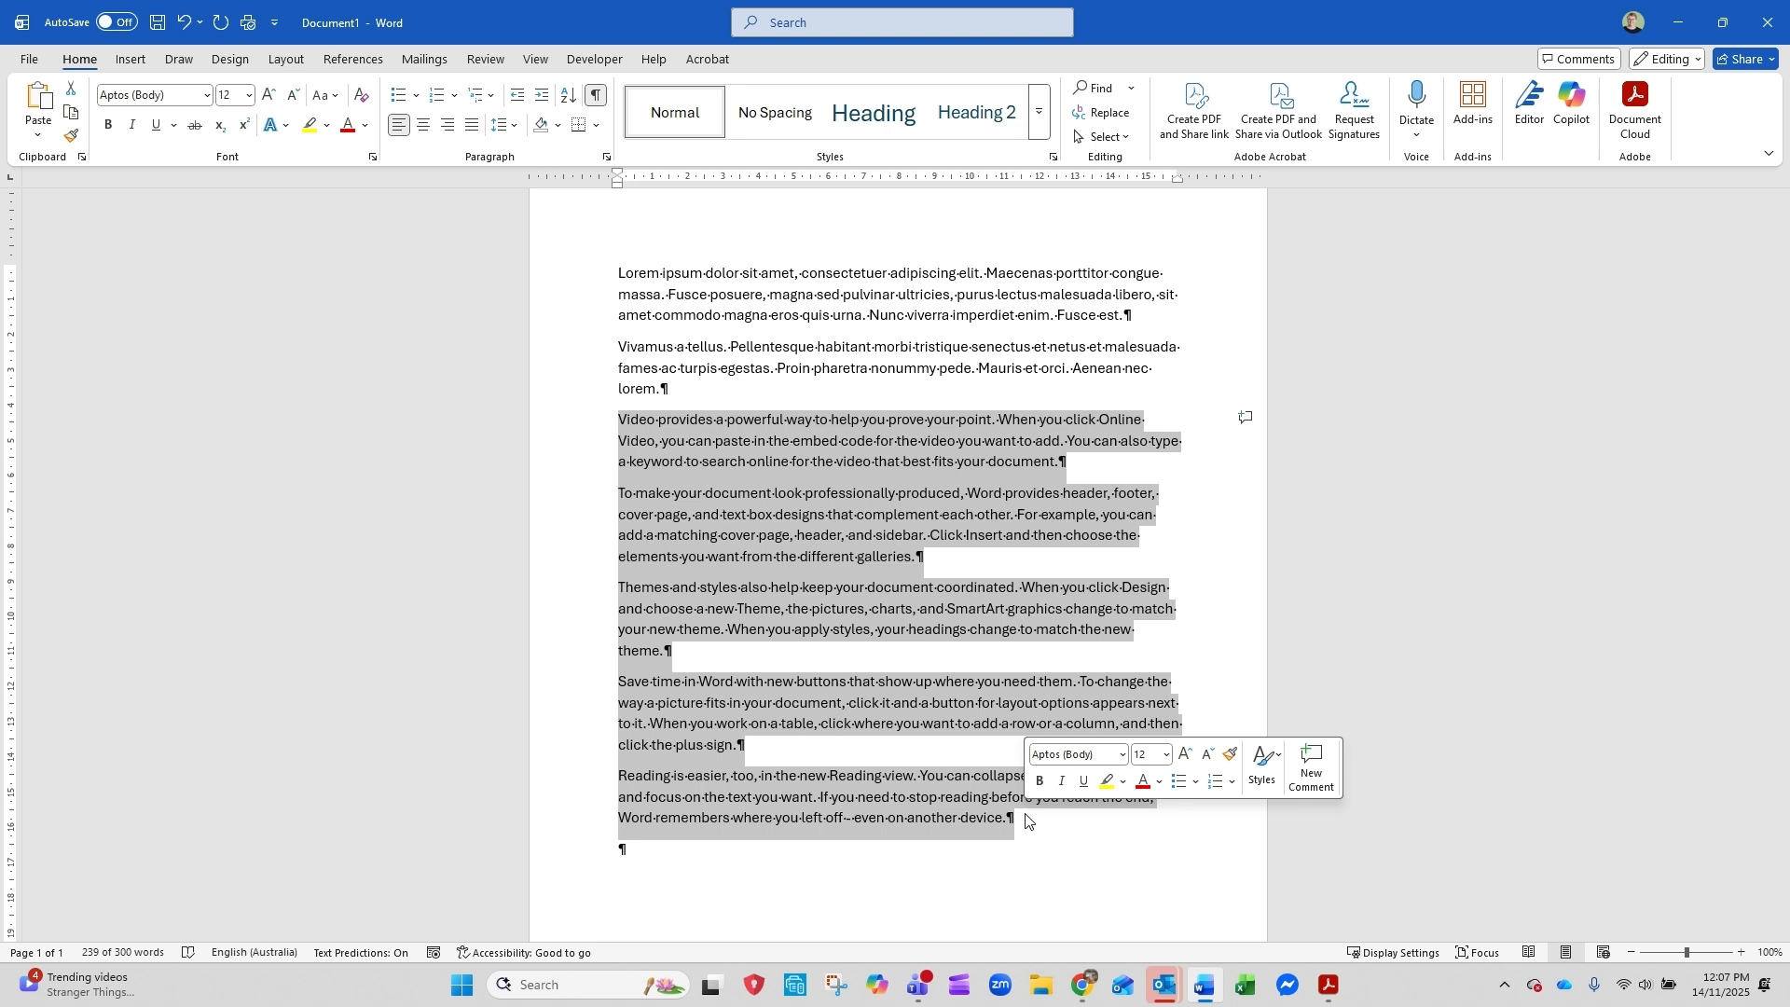
text(=)
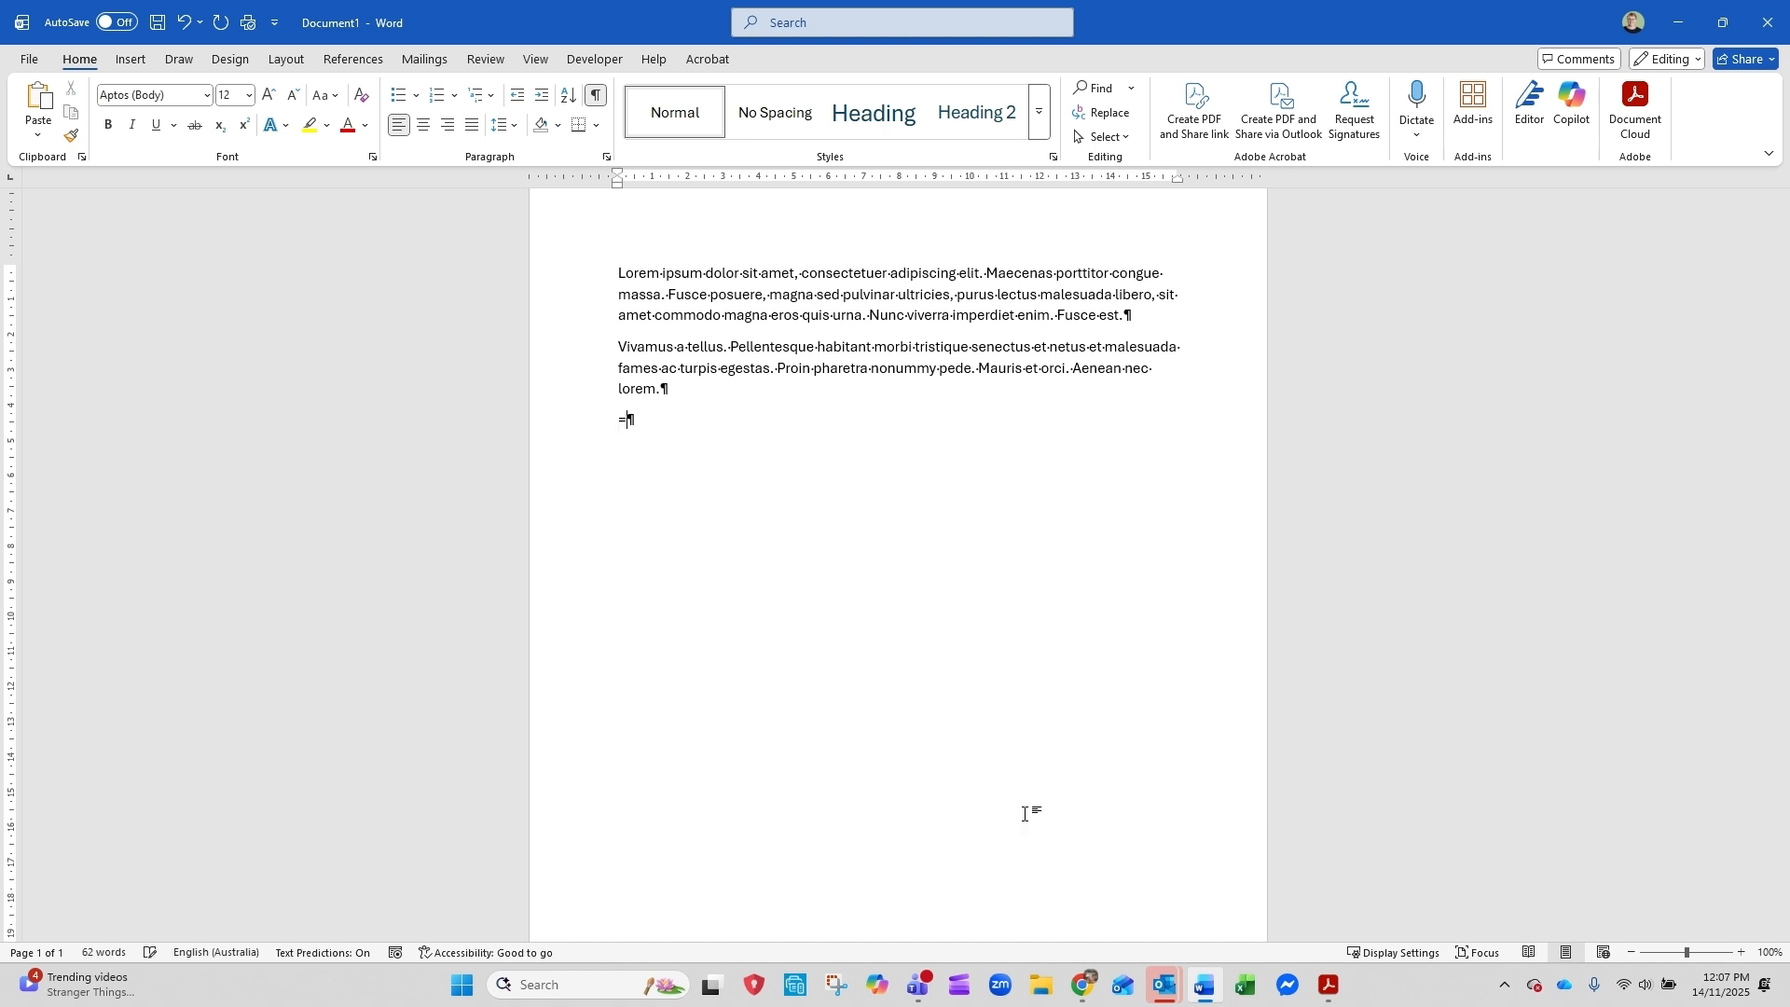
text(rand(2,3))
key(Return)
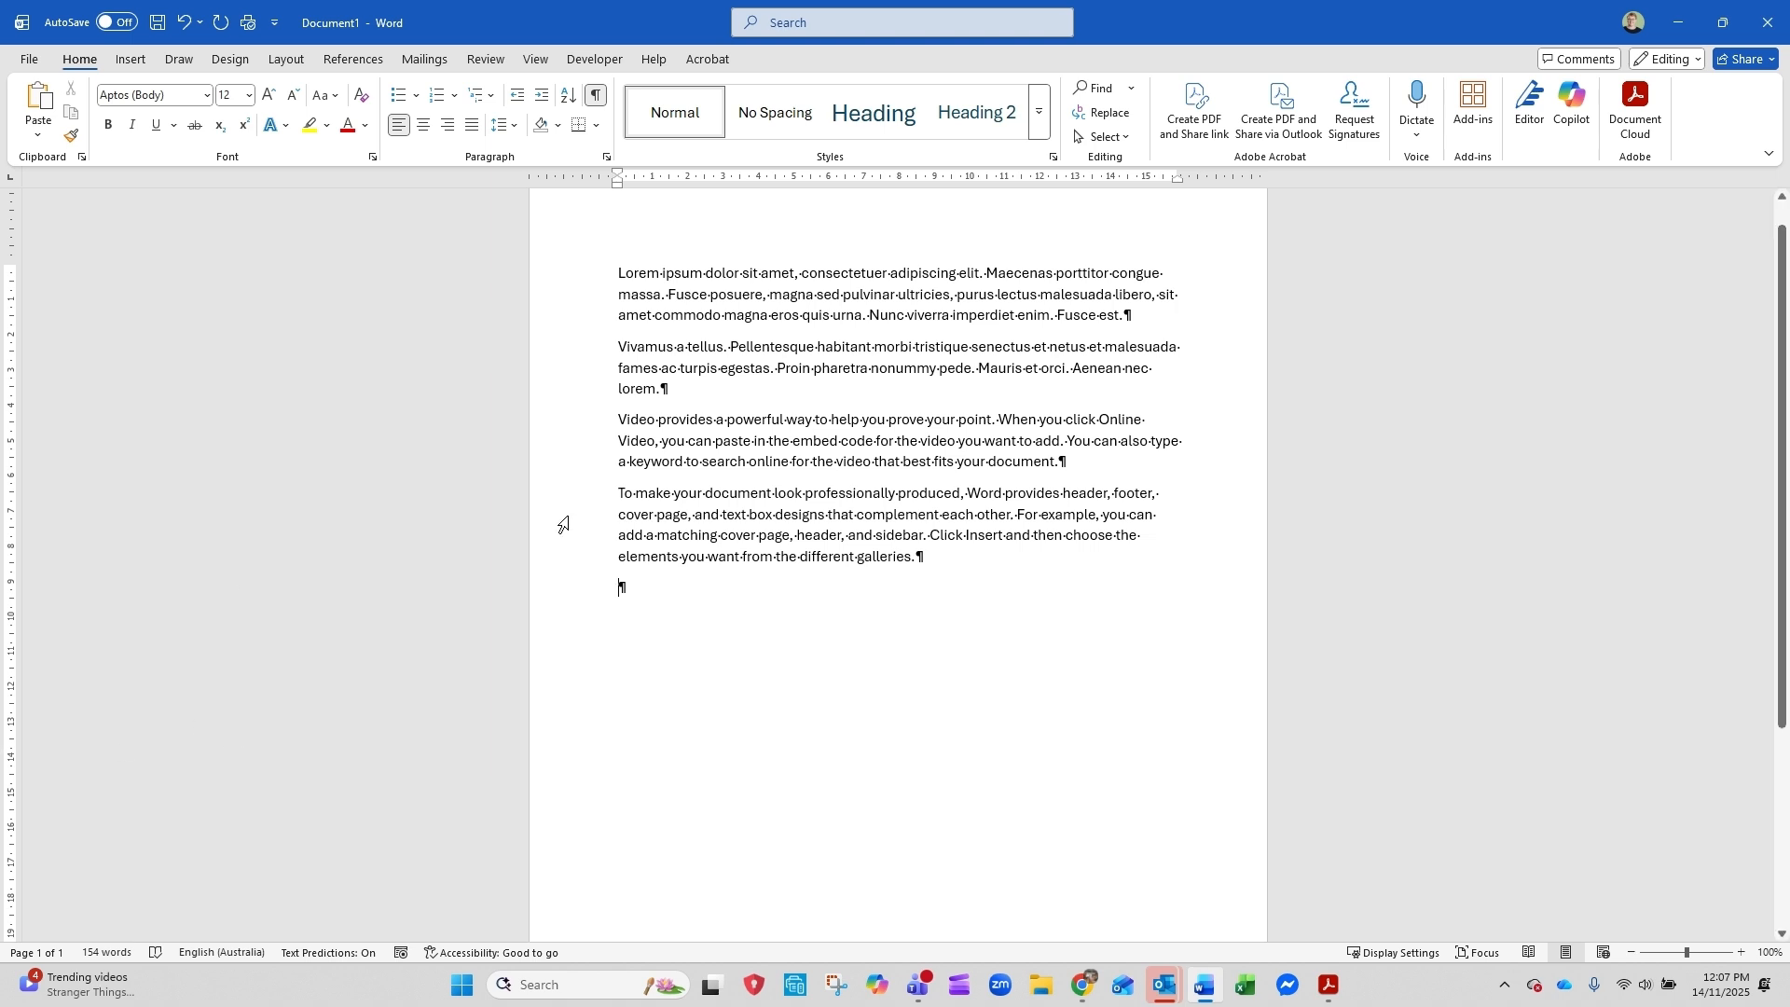
scroll(629, 339, up, 1)
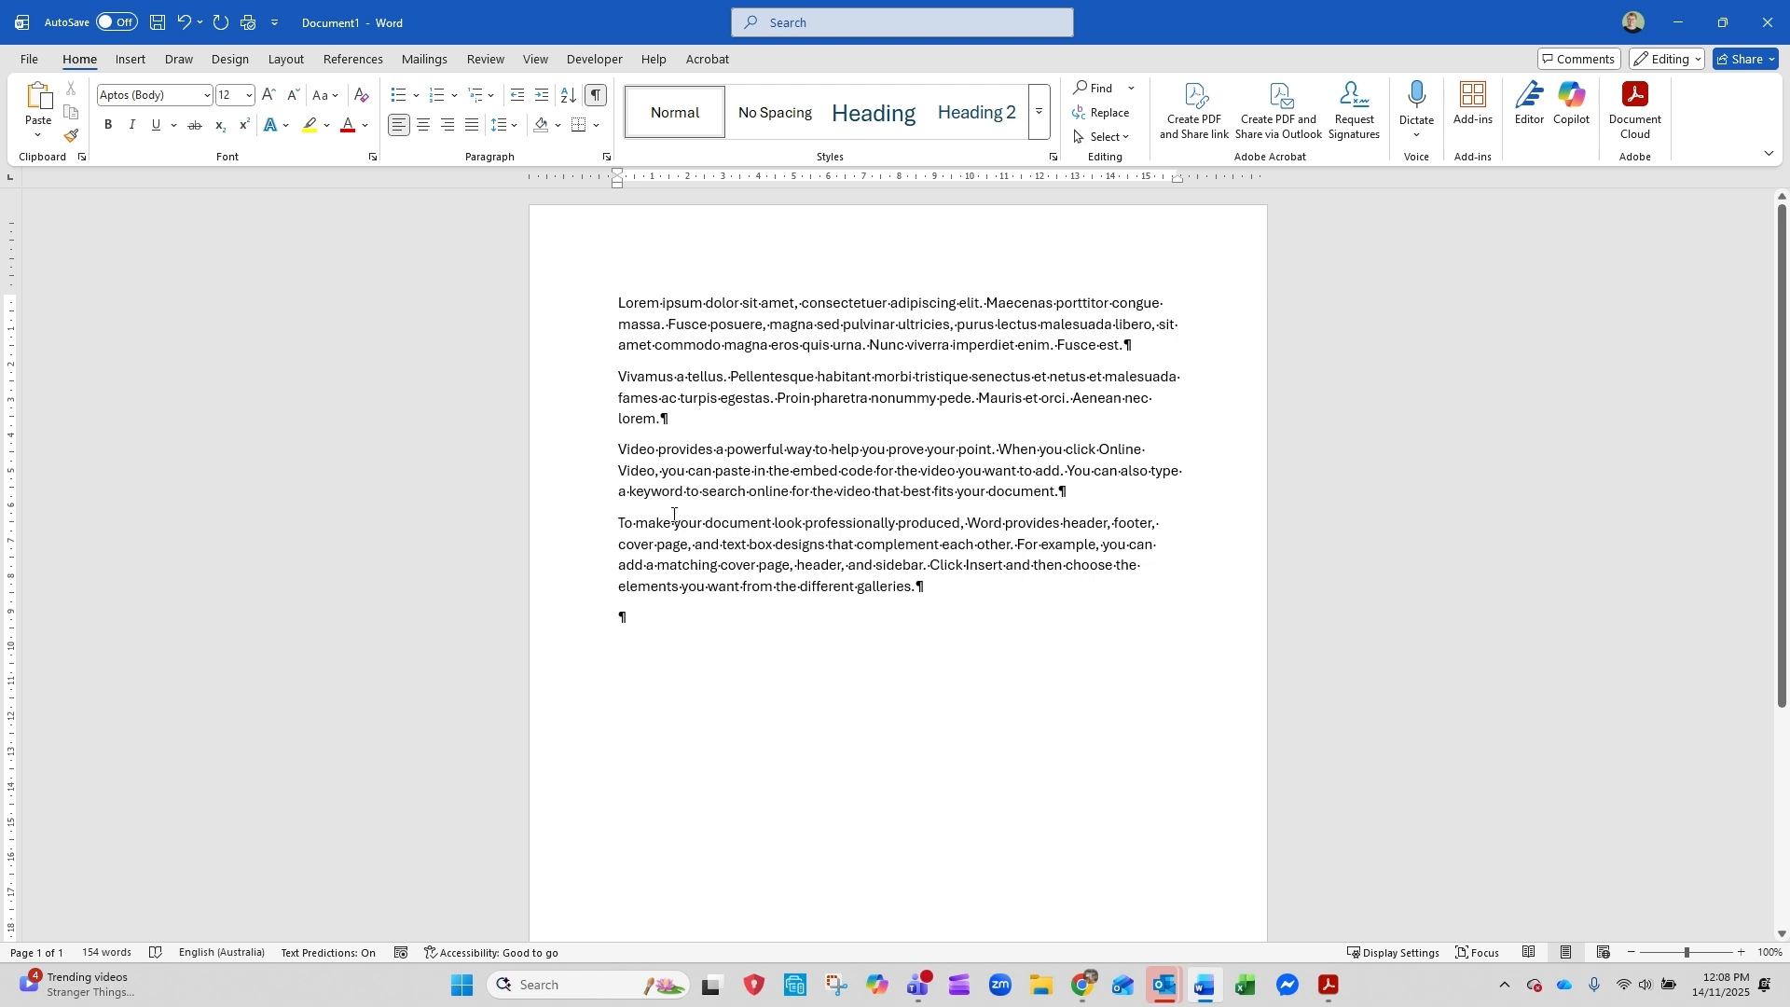
drag(675, 455, 671, 546)
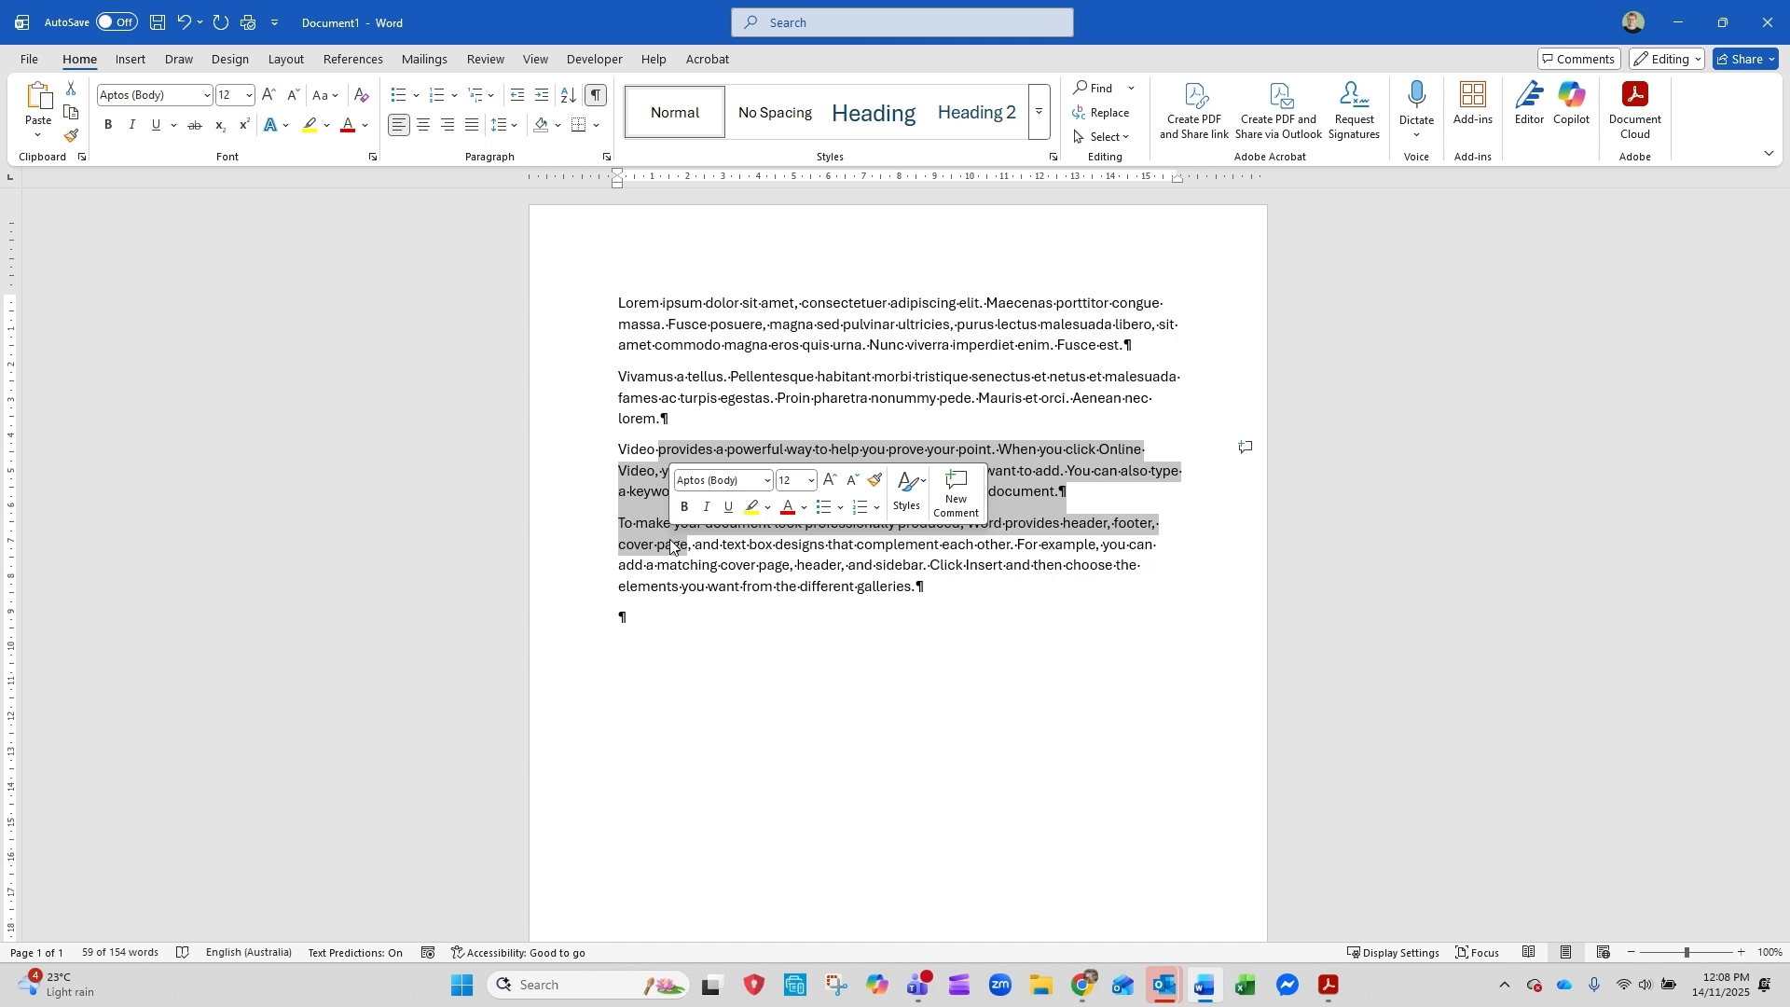
click(619, 669)
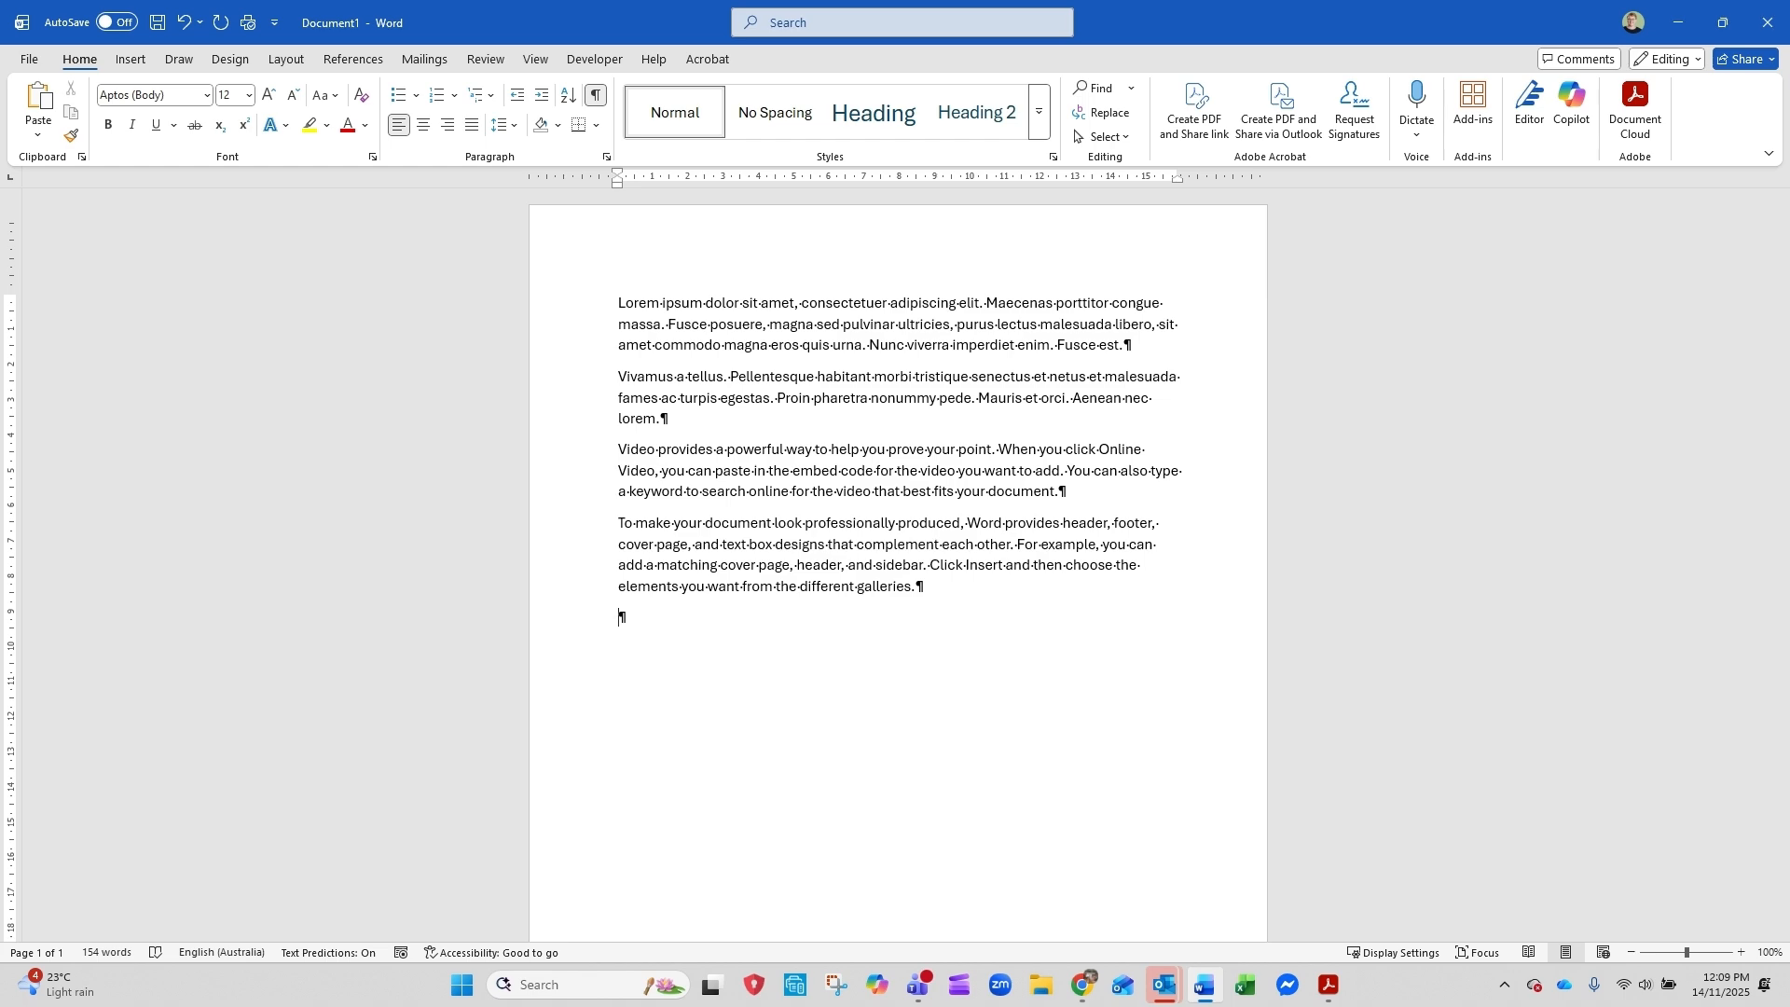
click(1632, 955)
click(1631, 954)
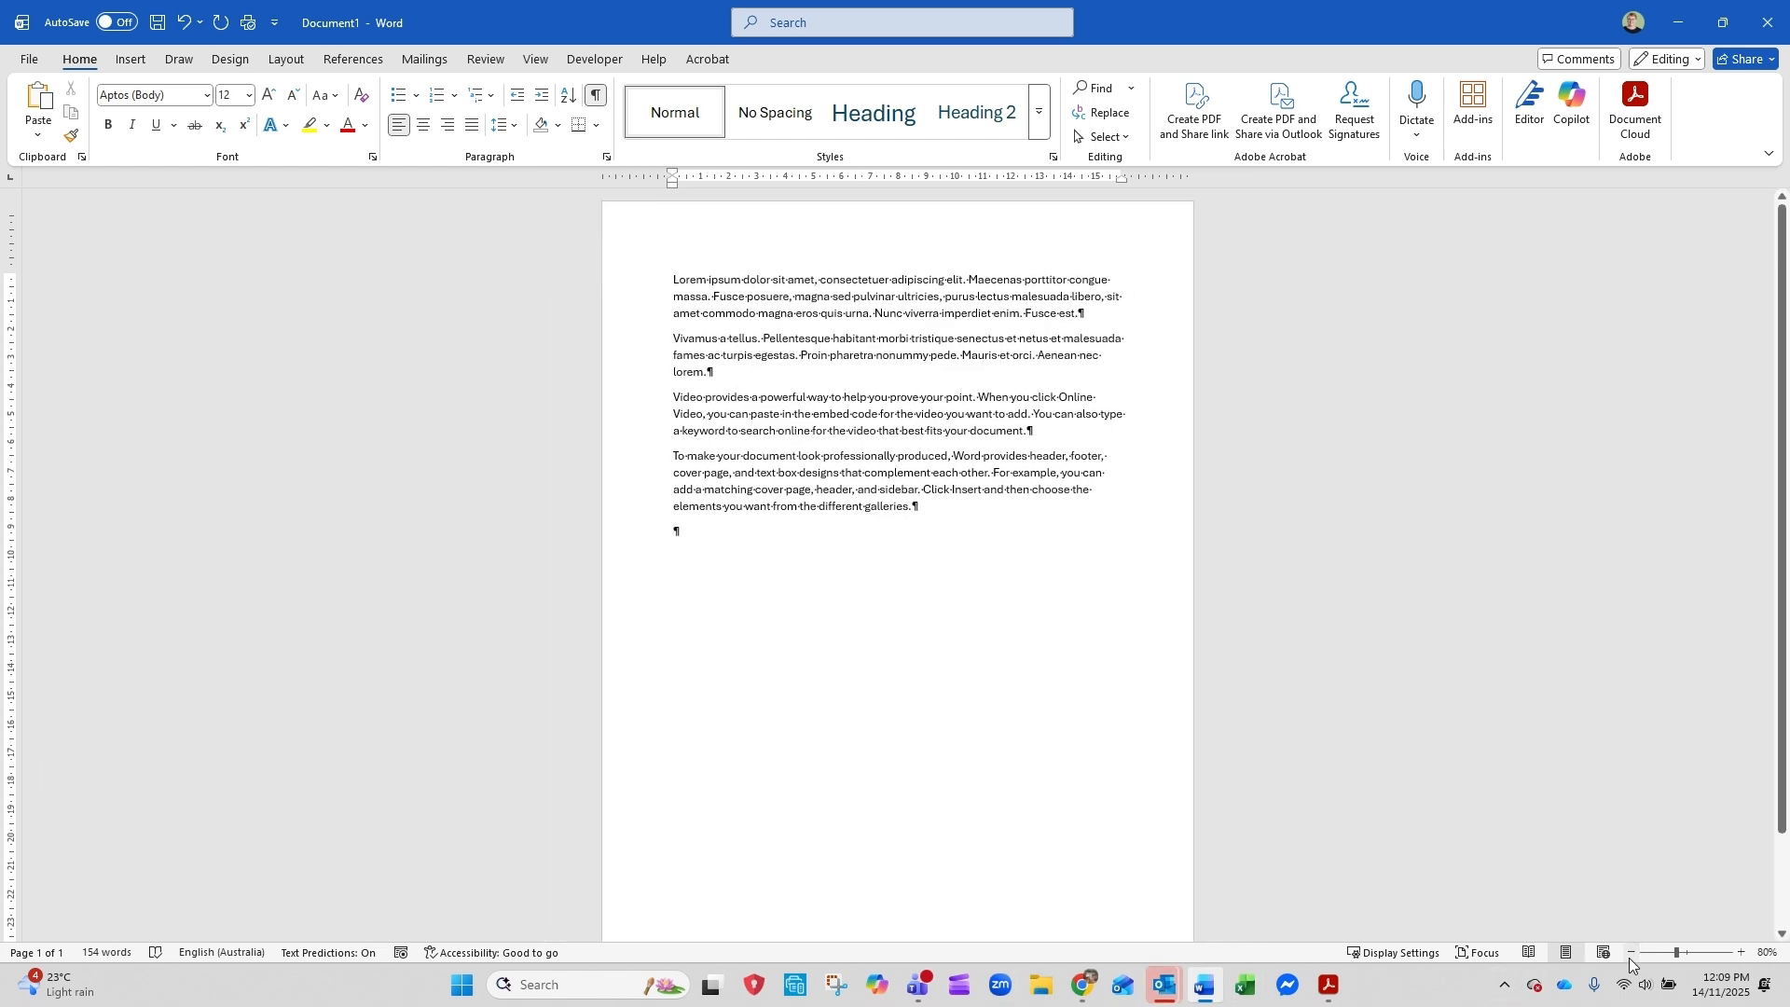